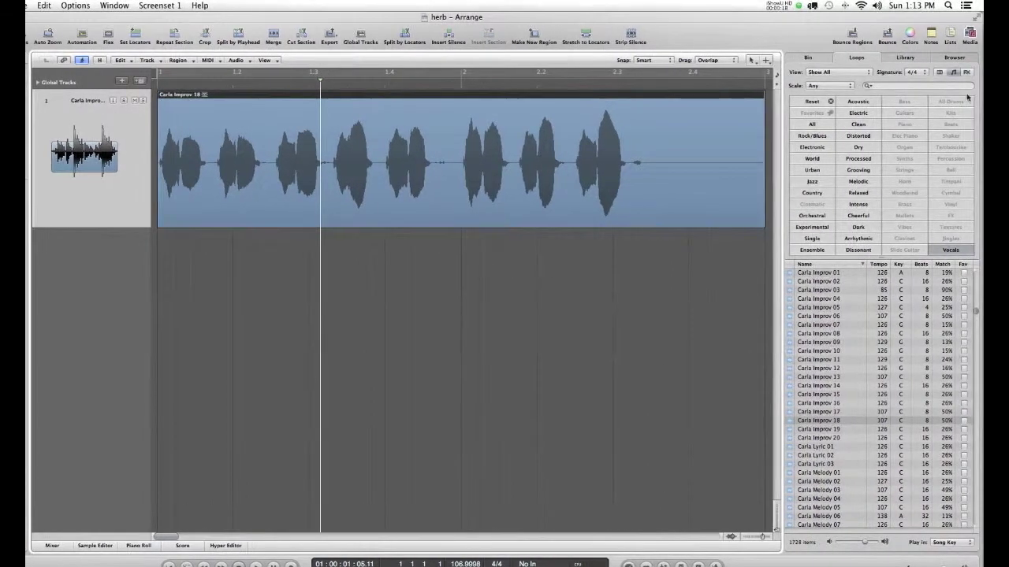
# Close the media area and play the Carla Improv 18 region from the start of bar 1.
pyautogui.click(970, 35)
pyautogui.press('i')
pyautogui.click(161, 79)
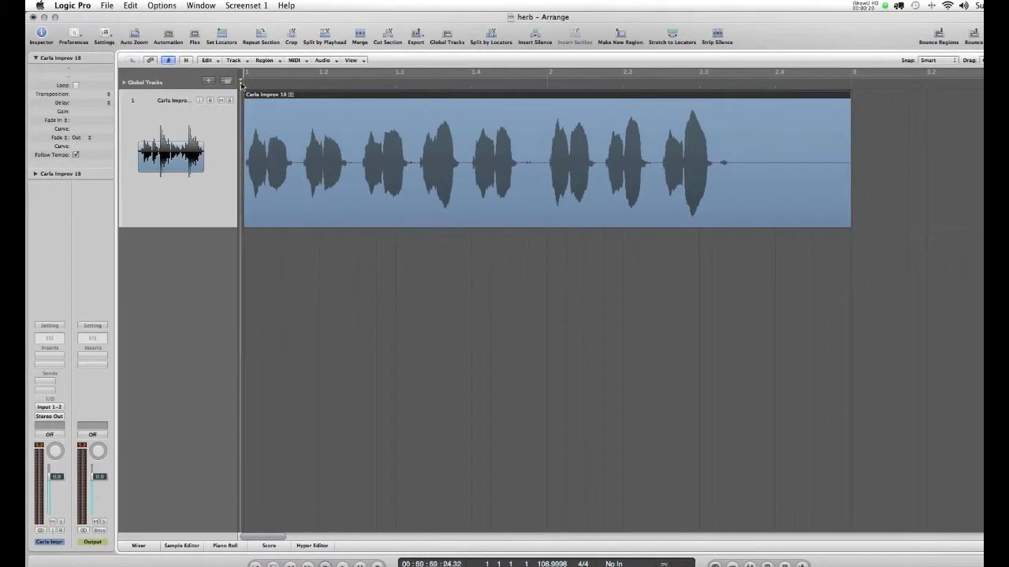
pyautogui.press('space')
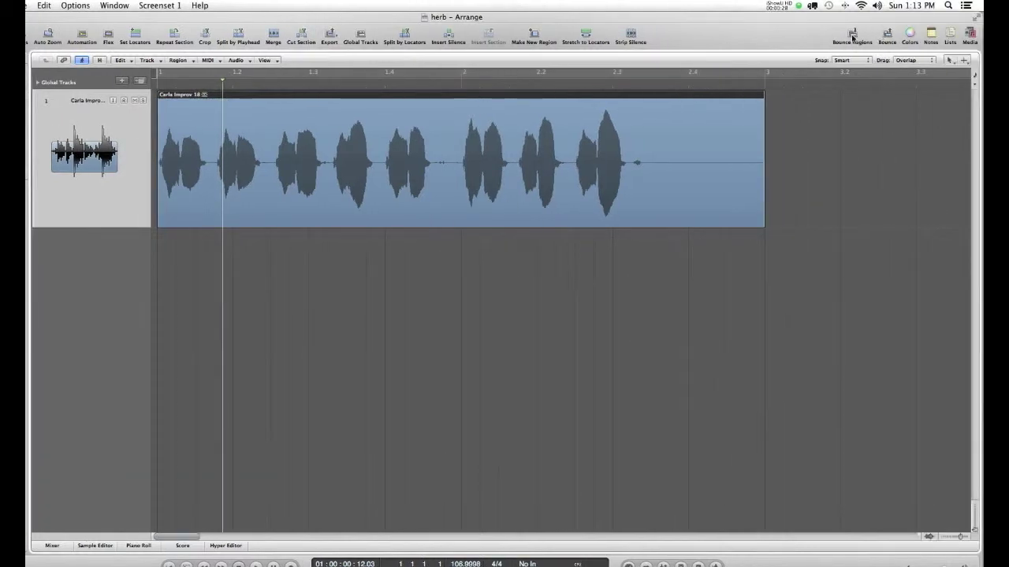
# Bounce the Carla Improv 18 region in place to a new track, and delete the original region along with its track.
pyautogui.click(852, 36)
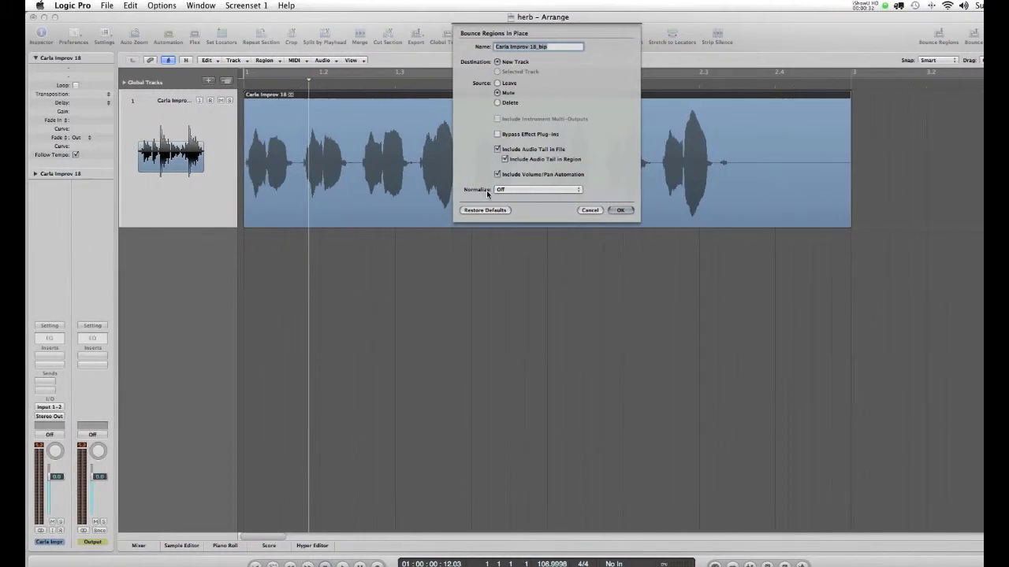
pyautogui.click(620, 210)
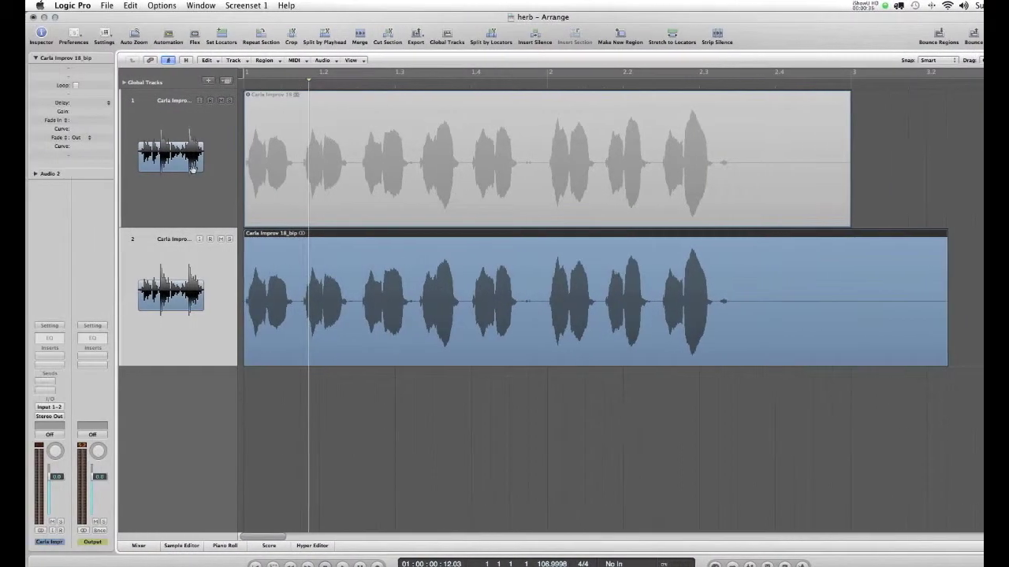
pyautogui.click(214, 182)
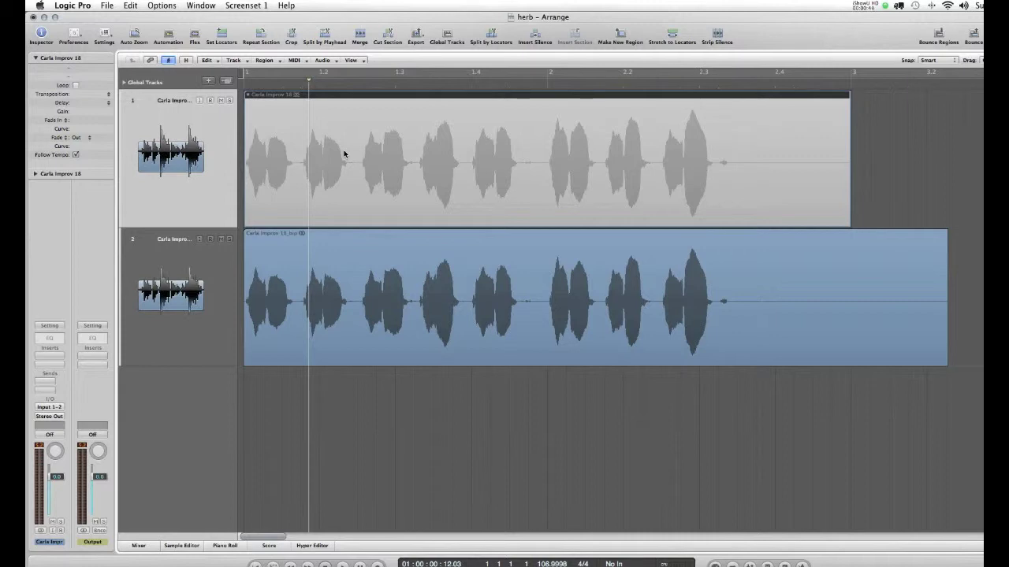
pyautogui.press('Delete')
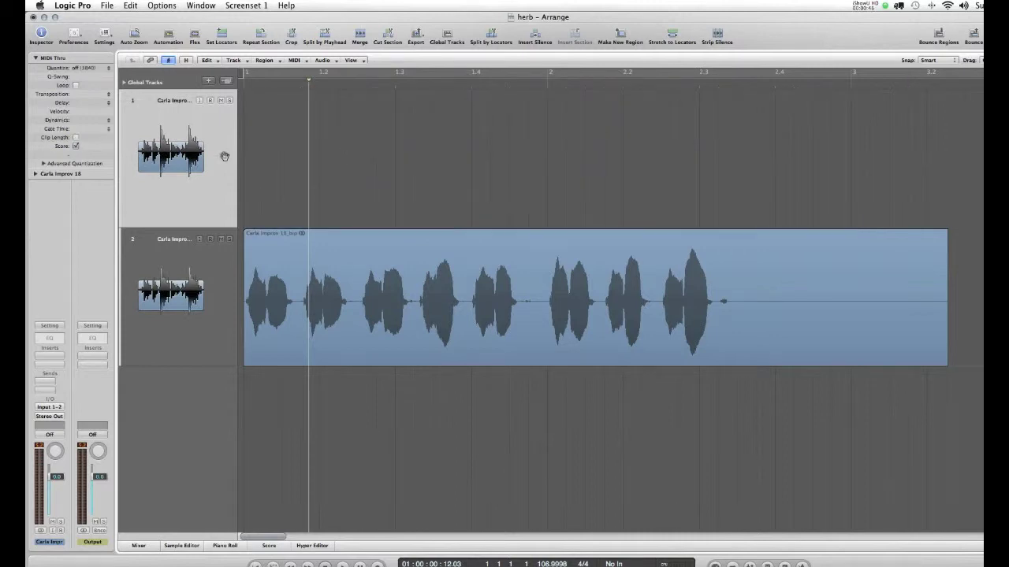
pyautogui.press('super+BackSpace')
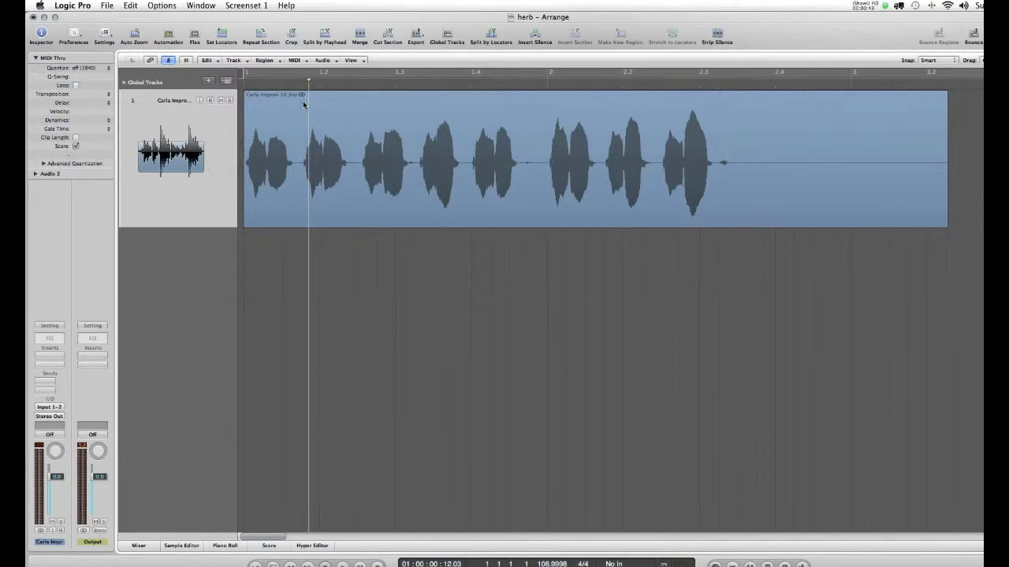
# Select the second syllable of the first word in the bounced region and split the region around it.
pyautogui.click(304, 104)
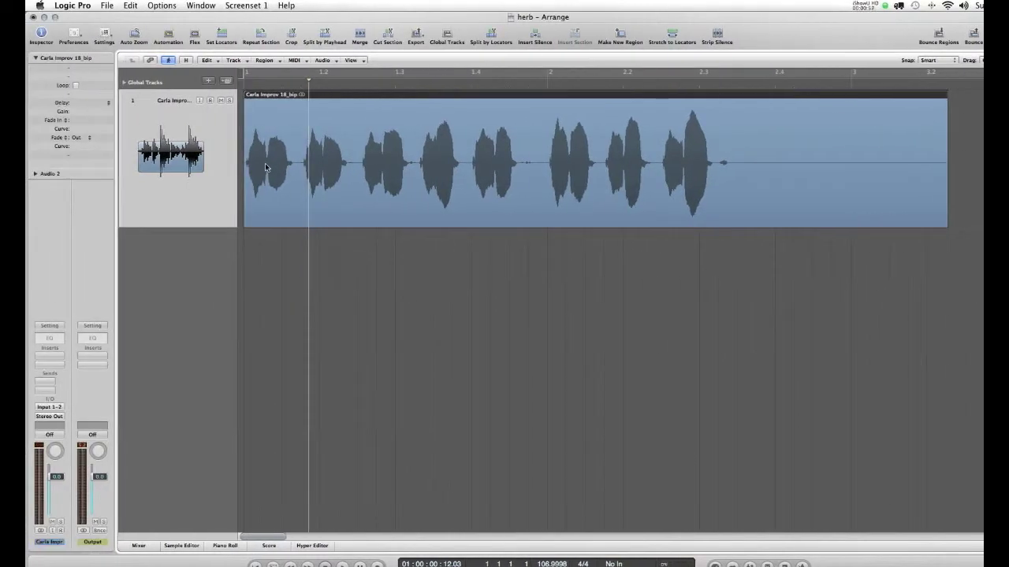
pyautogui.moveTo(265, 163); pyautogui.dragTo(299, 172)
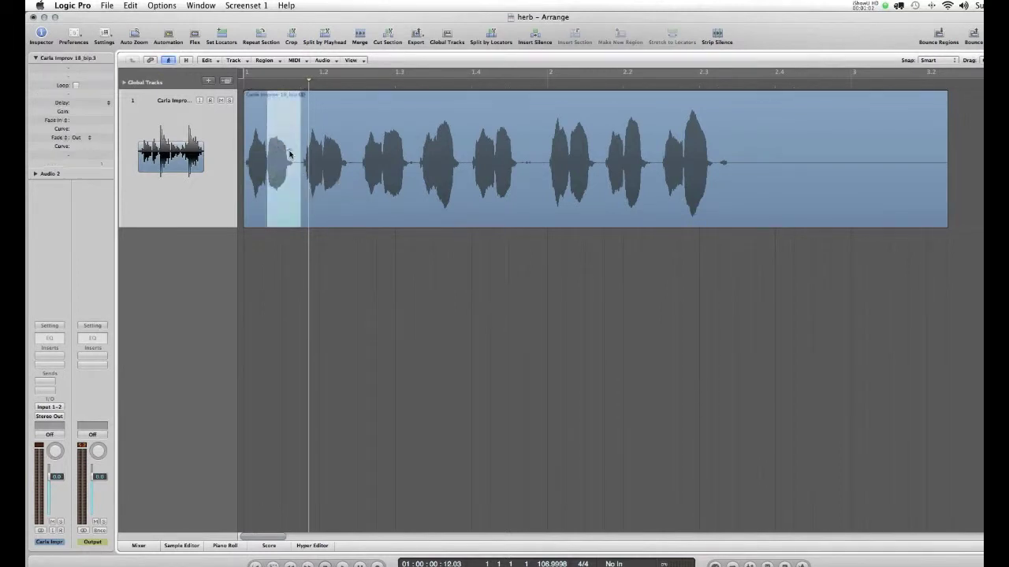
pyautogui.click(285, 186)
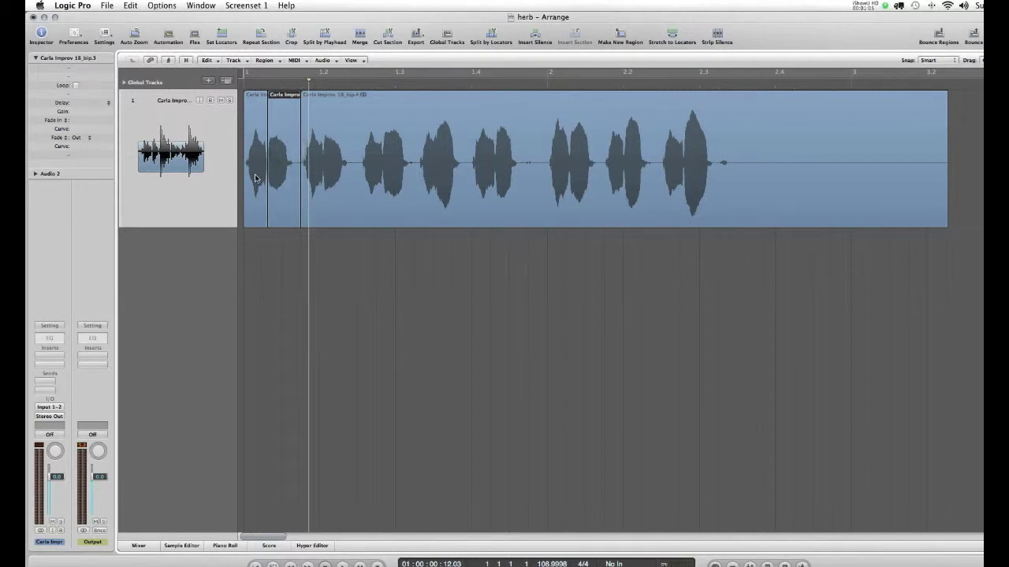
# Delete the pieces before and after the isolated syllable, and play back what remains.
pyautogui.click(255, 178)
pyautogui.press('BackSpace')
pyautogui.click(398, 180)
pyautogui.press('BackSpace')
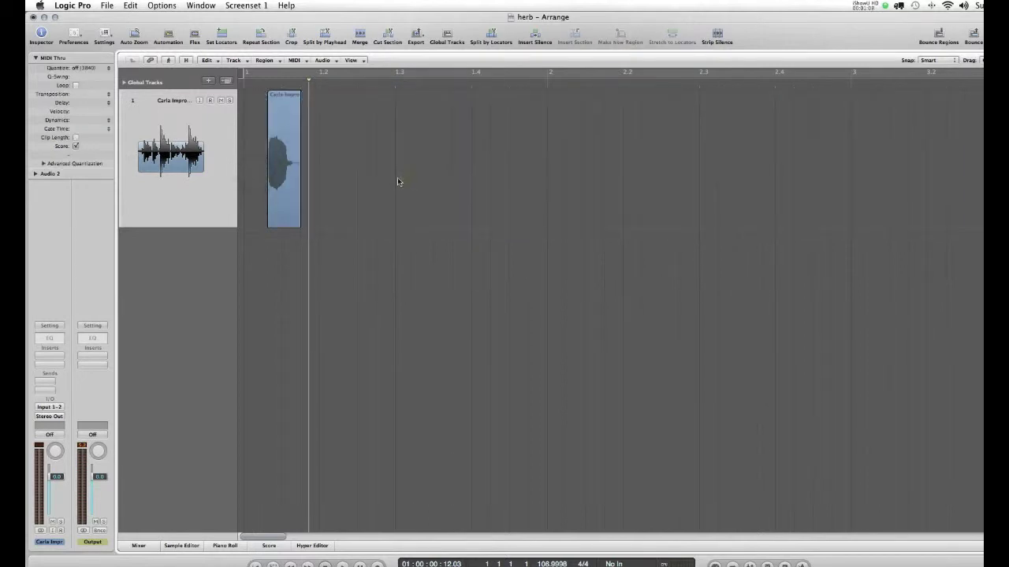
pyautogui.press('space')
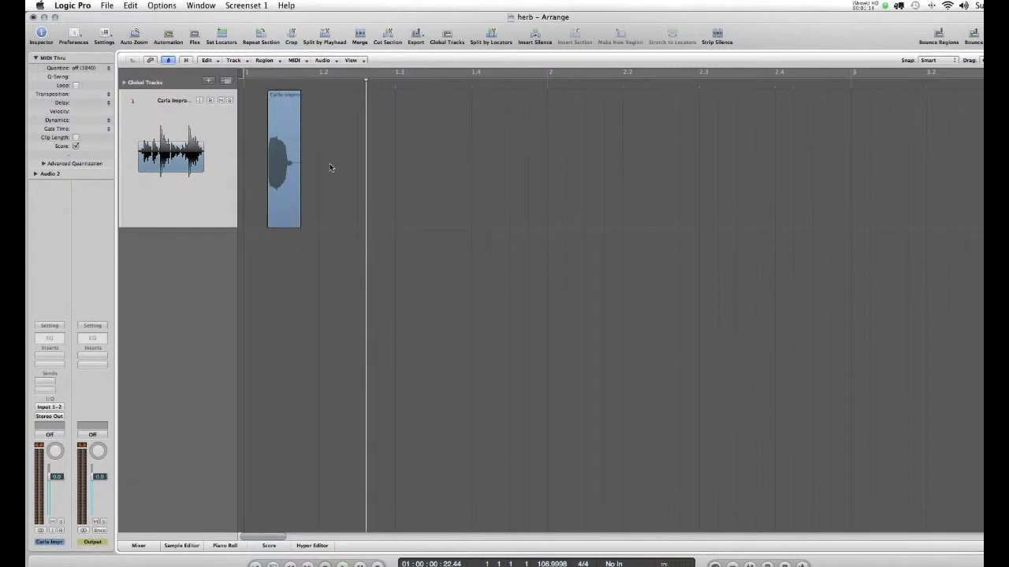
# Trim the syllable region's end slightly and extend its start a little earlier to include the sound's onset.
pyautogui.moveTo(296, 219)
pyautogui.mouseDown()
pyautogui.moveTo(508, 229)
pyautogui.moveTo(297, 228)
pyautogui.mouseUp()
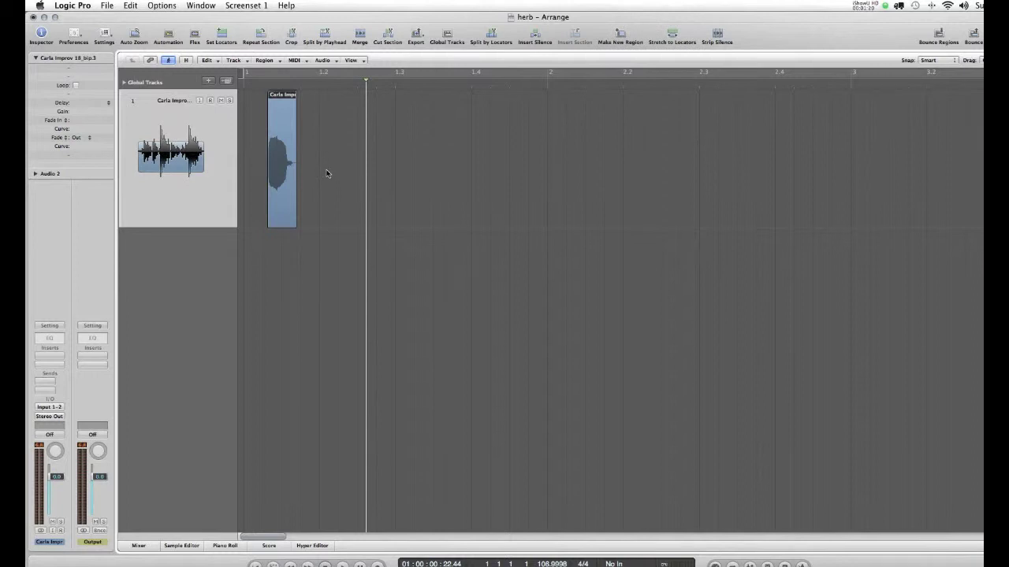
pyautogui.keyDown('ctrl'); pyautogui.keyDown('alt'); pyautogui.moveTo(313, 177); pyautogui.dragTo(247, 140); pyautogui.keyUp('alt'); pyautogui.keyUp('ctrl')
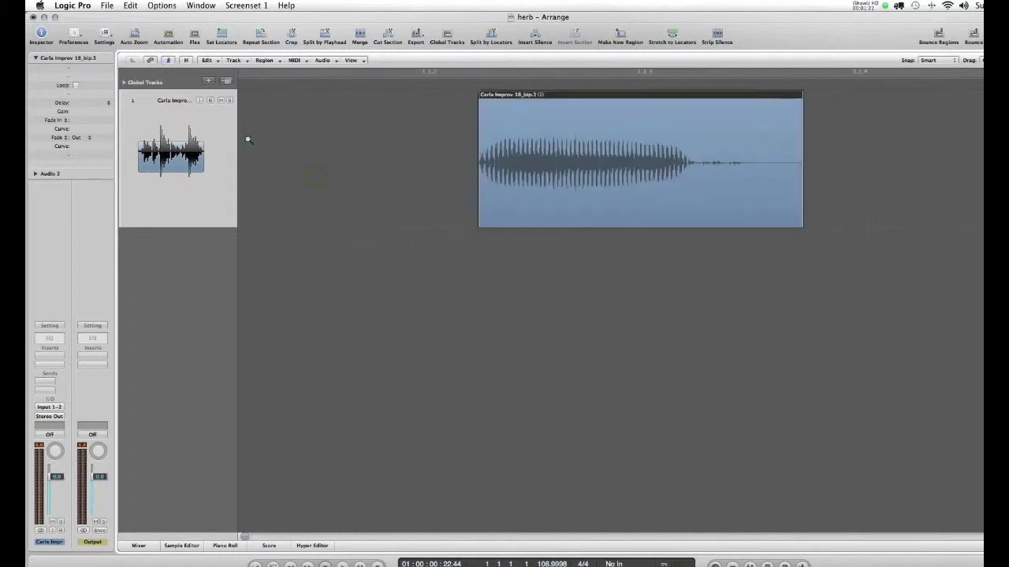
pyautogui.moveTo(481, 226); pyautogui.dragTo(464, 226)
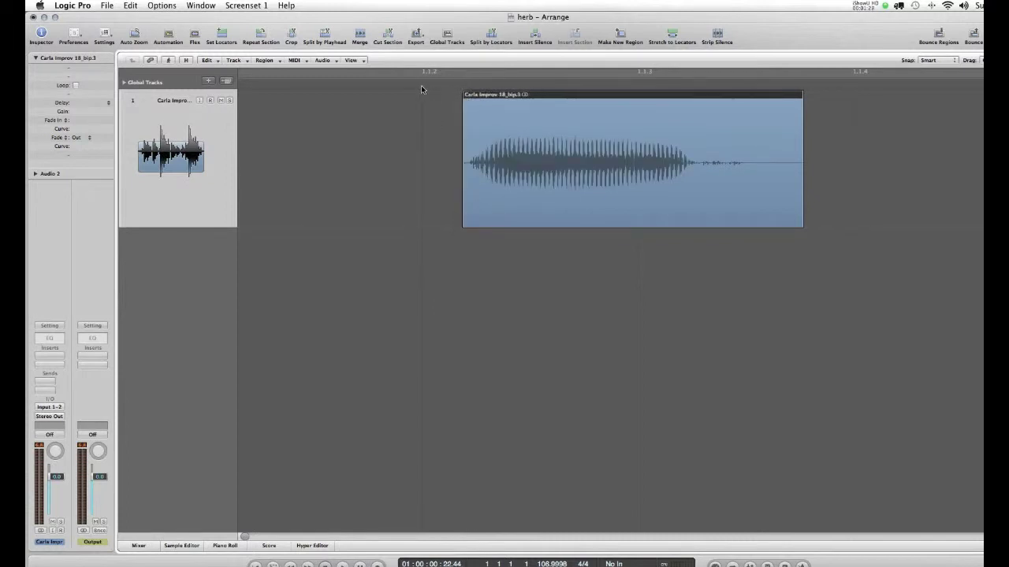
# Set a cycle range from 1.1.2 to 1.1.4 around the trimmed region, audition it in the loop, and turn cycling off.
pyautogui.moveTo(422, 76); pyautogui.dragTo(858, 93)
pyautogui.press('space')
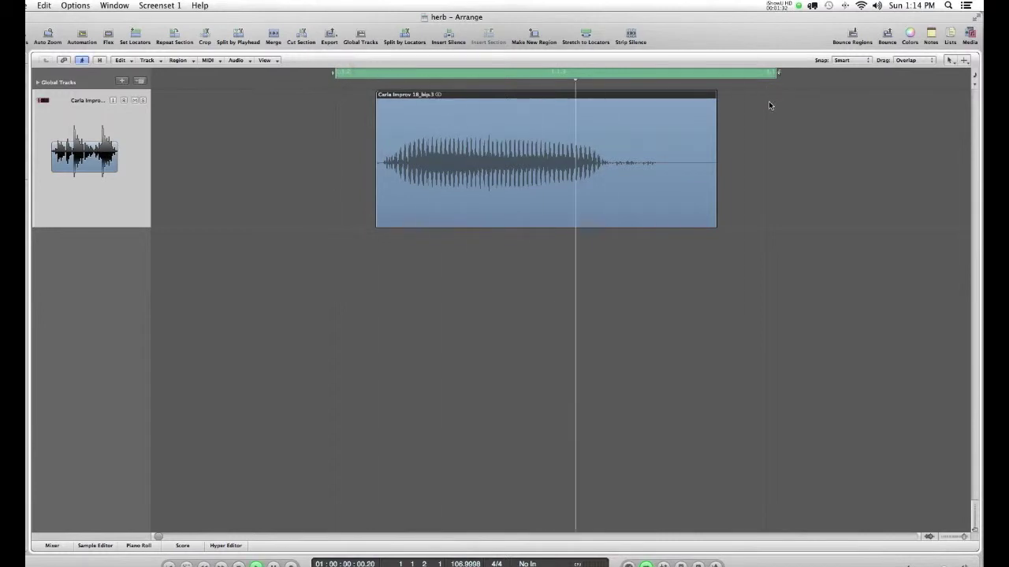
pyautogui.press('space')
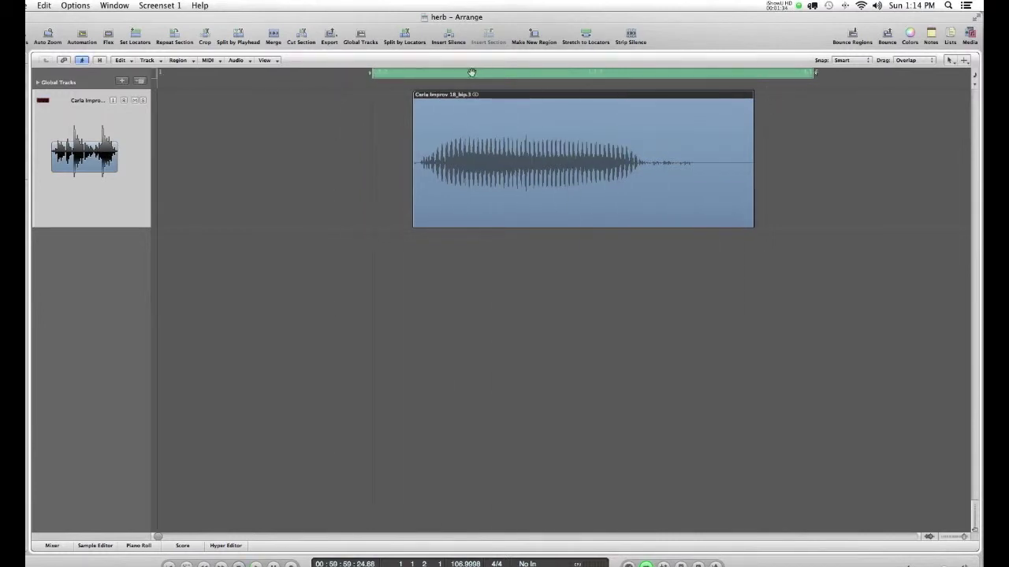
pyautogui.click(471, 72)
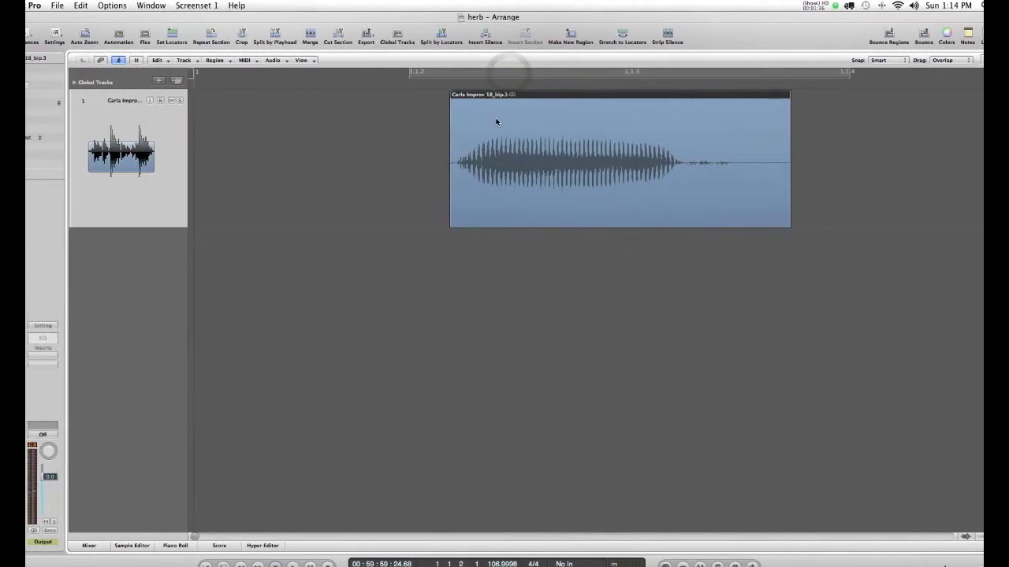
# Move the trimmed Carla Improv 18_bip.3 region to the very start of bar 1.
pyautogui.moveTo(509, 118); pyautogui.dragTo(262, 114)
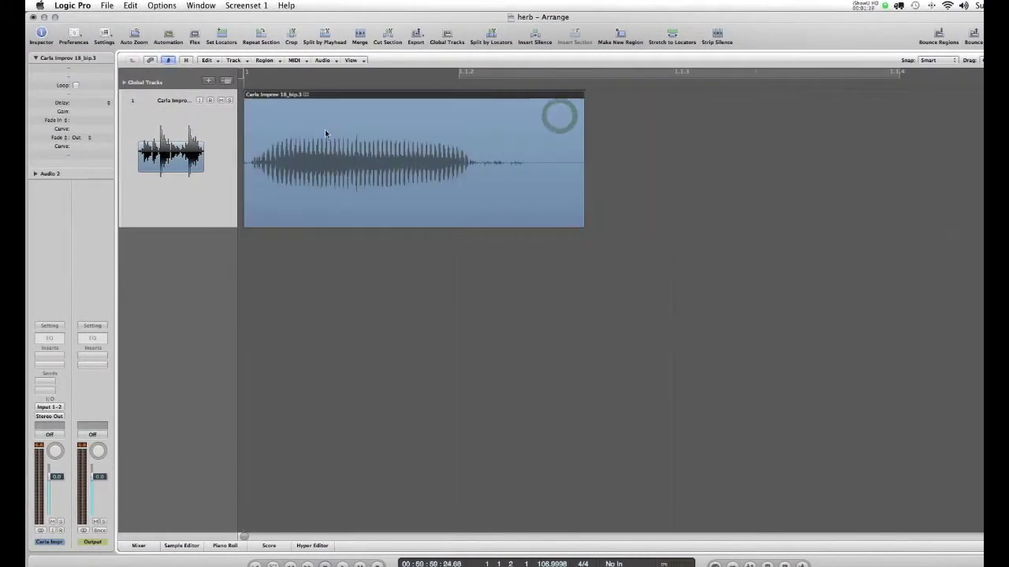
pyautogui.click(454, 282)
pyautogui.click(203, 193)
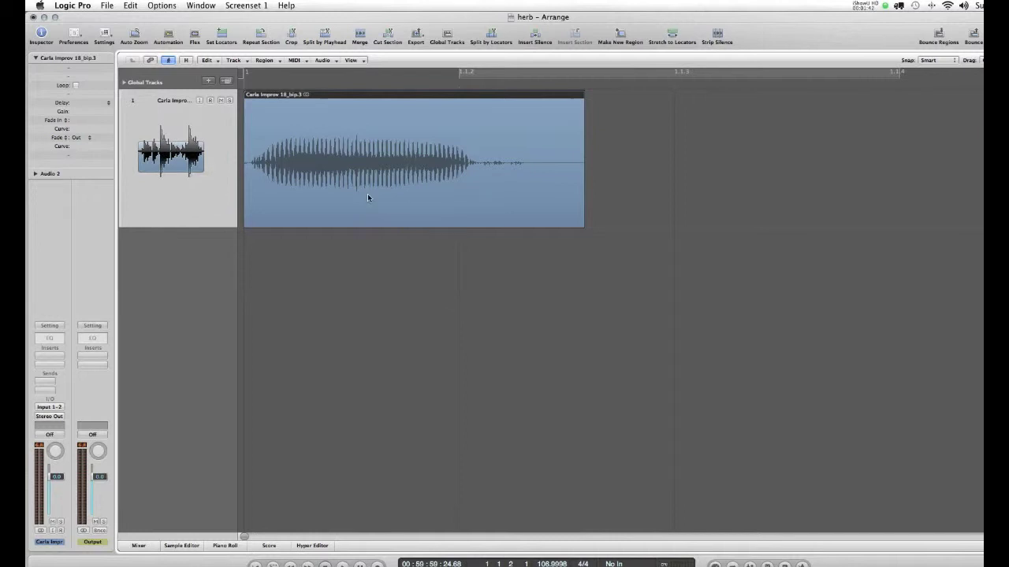
# Add one software instrument track and load the EXS24 sampler on it.
pyautogui.click(208, 82)
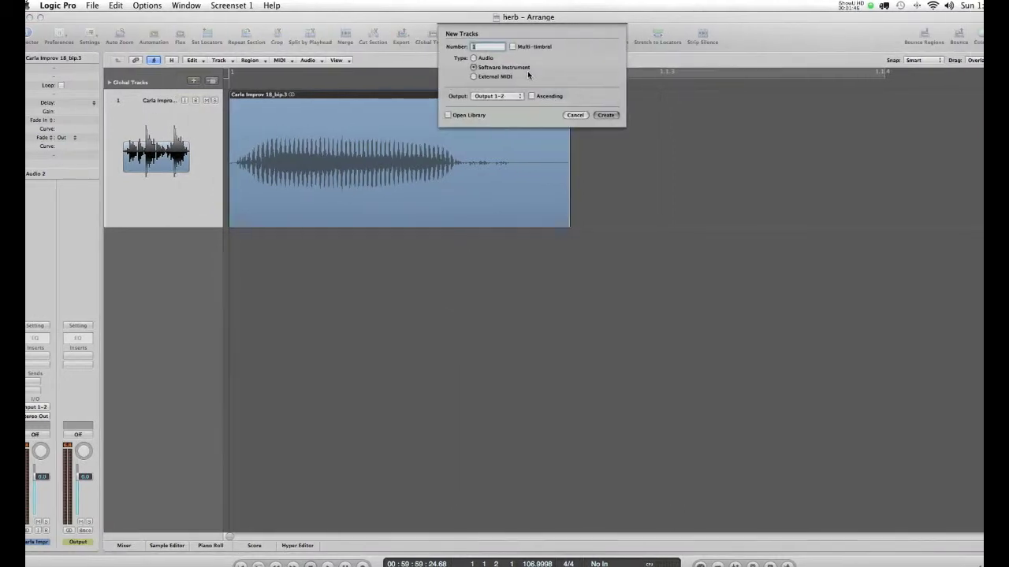
pyautogui.click(605, 115)
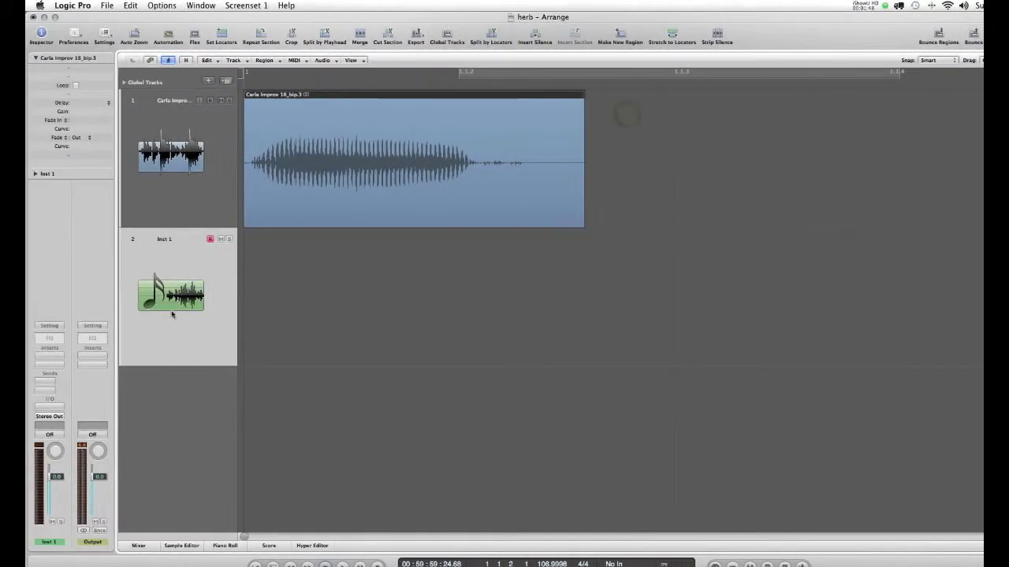
pyautogui.click(53, 405)
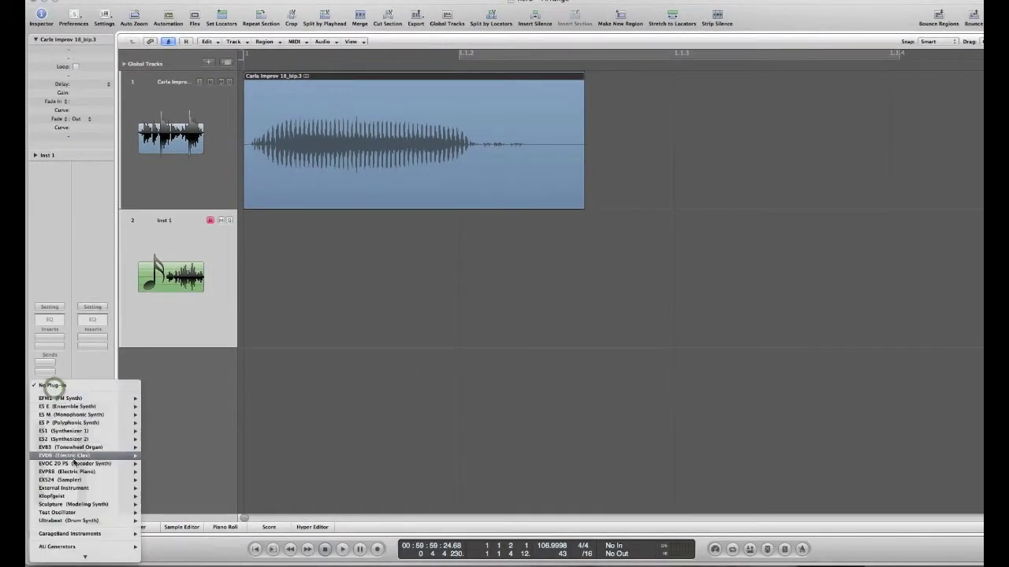
pyautogui.click(165, 487)
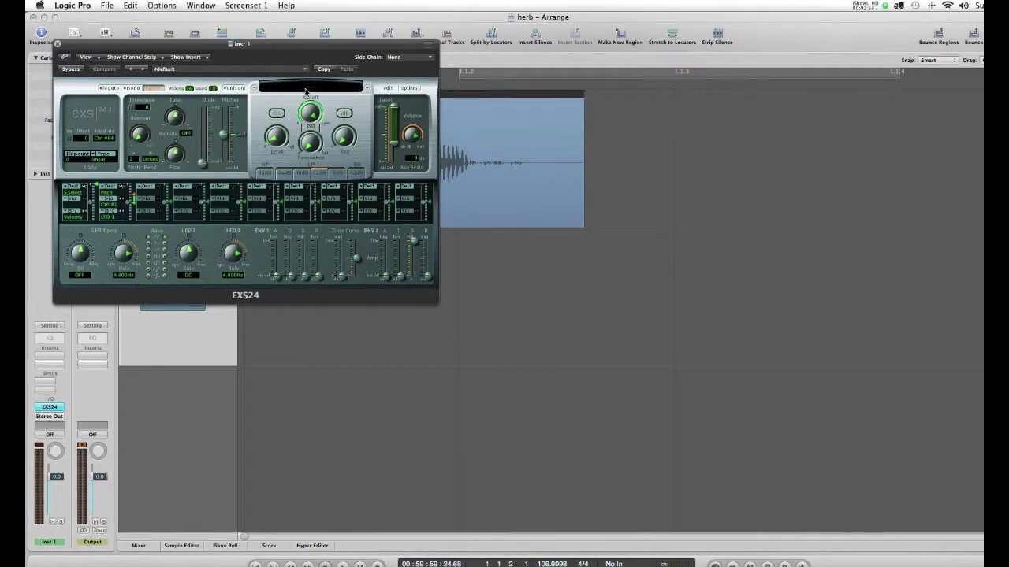
# Open the EXS24 instrument editor with an empty instrument and show the project's audio bin beside it.
pyautogui.click(388, 89)
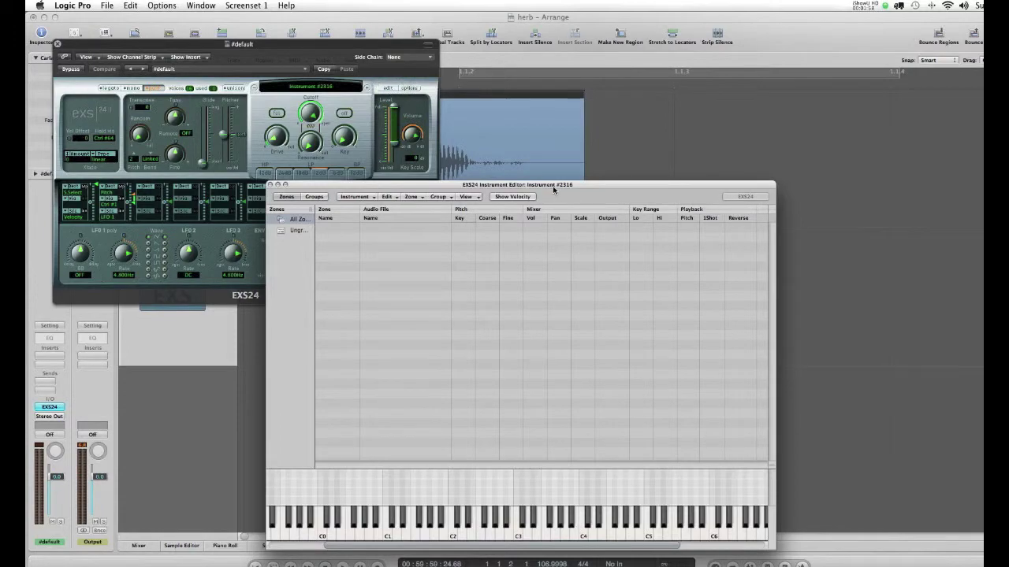
pyautogui.moveTo(554, 189); pyautogui.dragTo(490, 85)
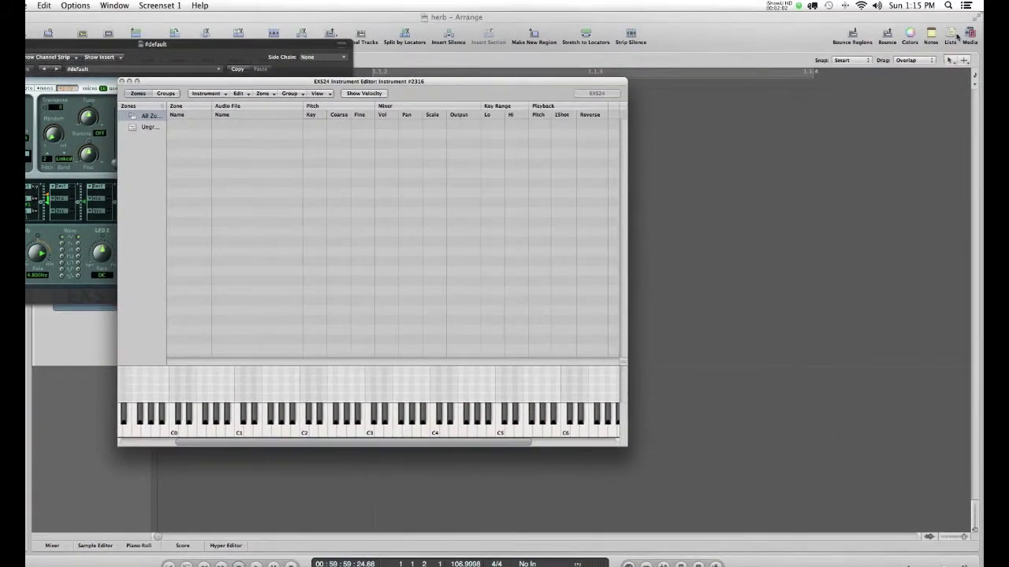
pyautogui.click(969, 35)
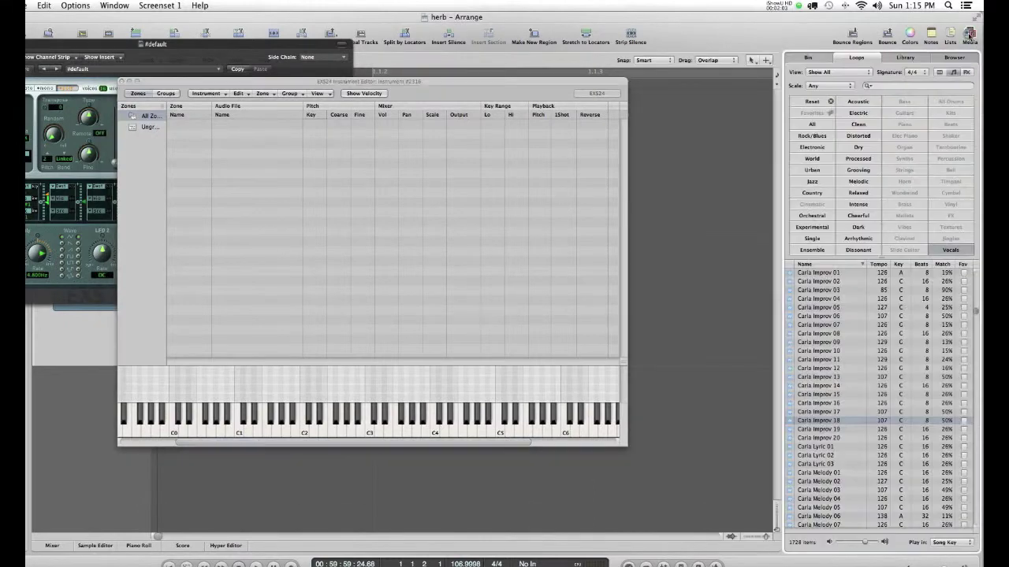
pyautogui.click(810, 57)
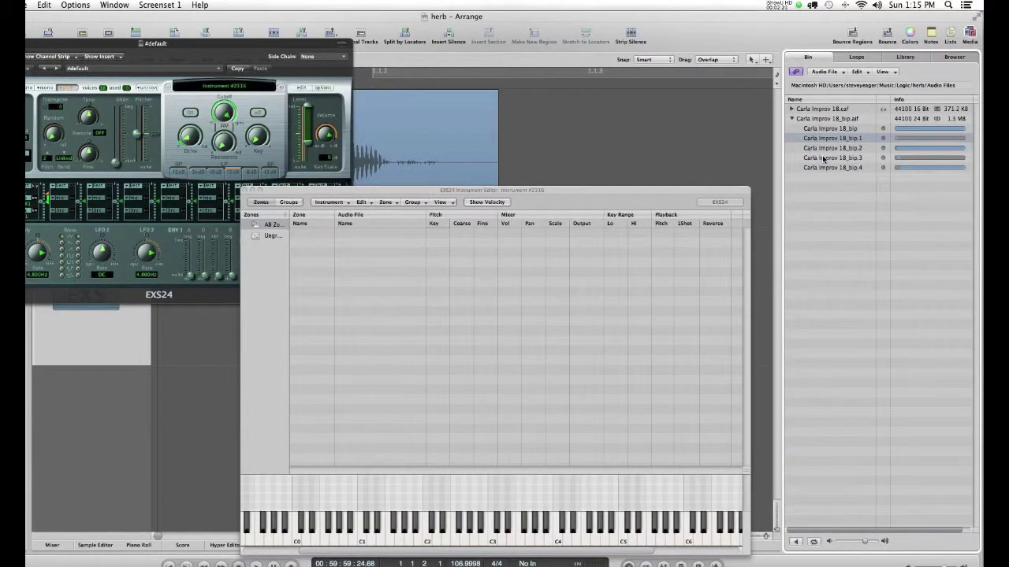
# Audition Carla Improv 18_bip.3 in the audio bin and add it to the EXS24 instrument as a new zone.
pyautogui.click(824, 158)
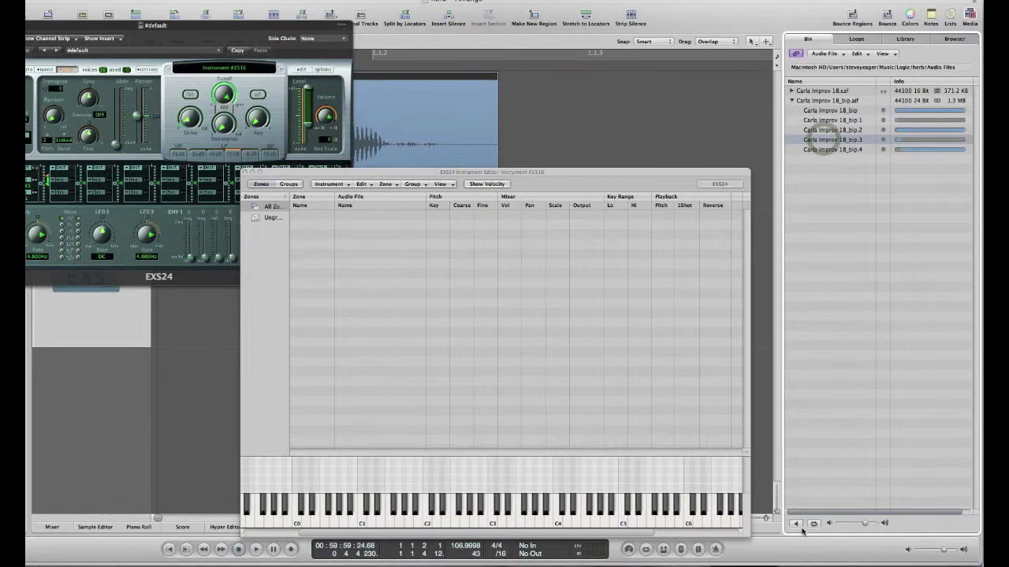
pyautogui.click(797, 542)
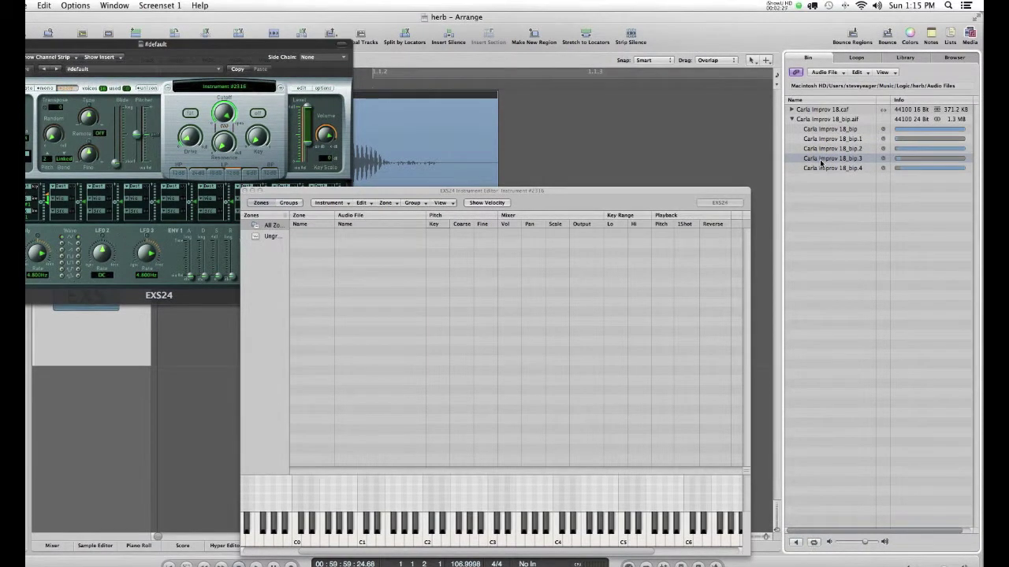
pyautogui.moveTo(820, 163); pyautogui.dragTo(477, 388)
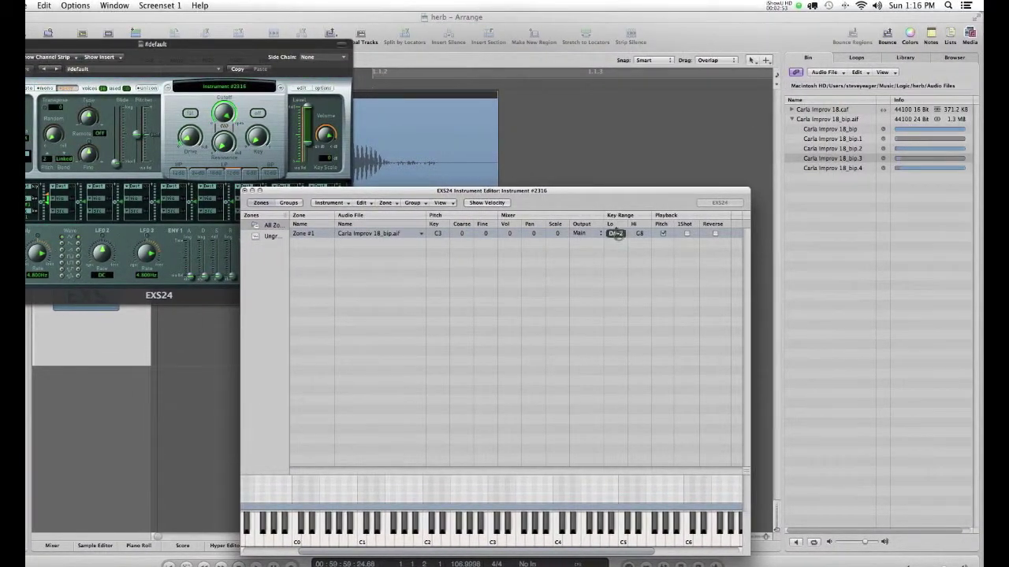
# Set the zone's low and high key range both to C3, and bring the EXS24 sampler window in front of the editor.
pyautogui.moveTo(618, 234); pyautogui.dragTo(615, 233)
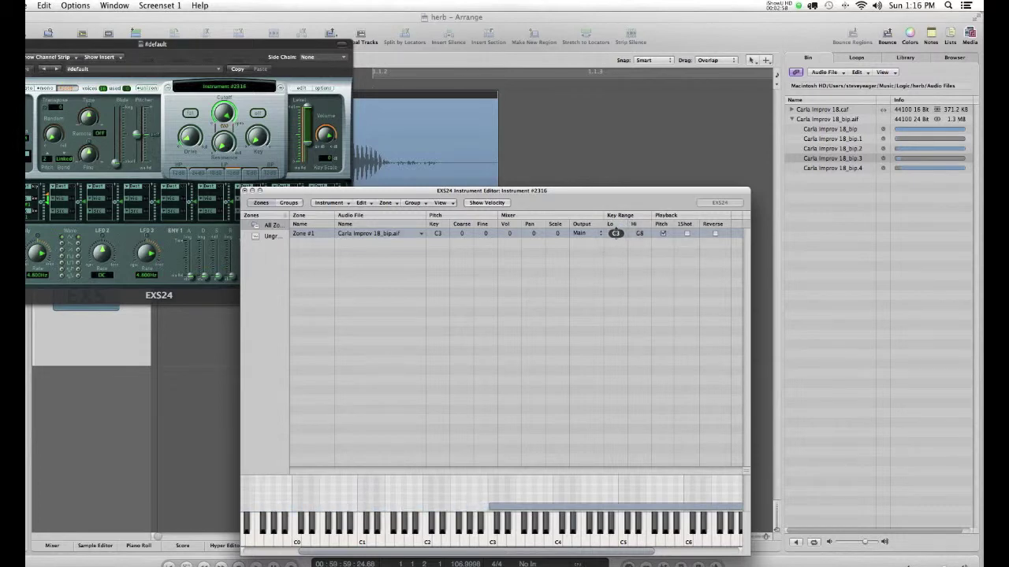
pyautogui.moveTo(639, 234); pyautogui.dragTo(639, 233)
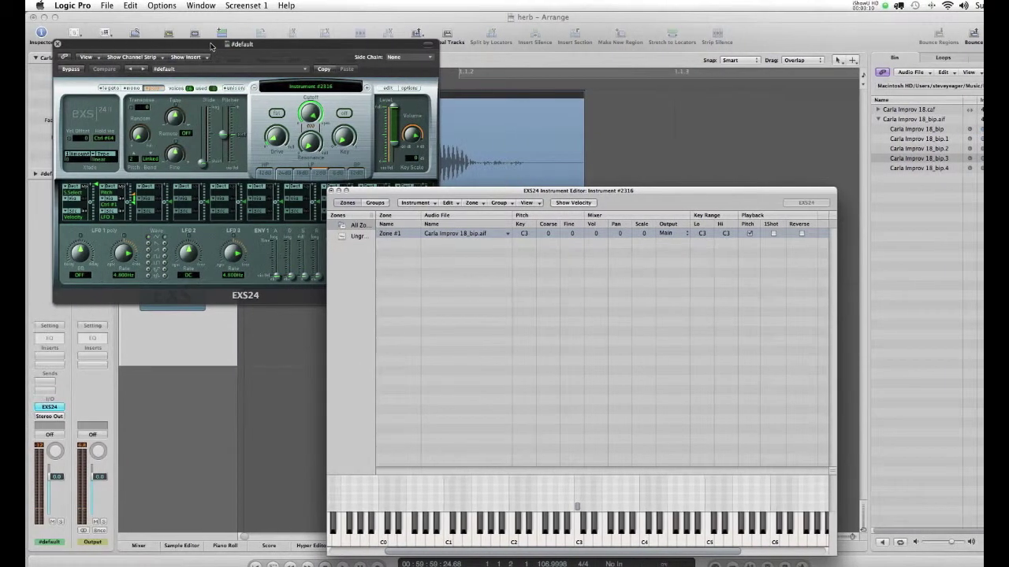
pyautogui.moveTo(127, 45); pyautogui.dragTo(442, 157)
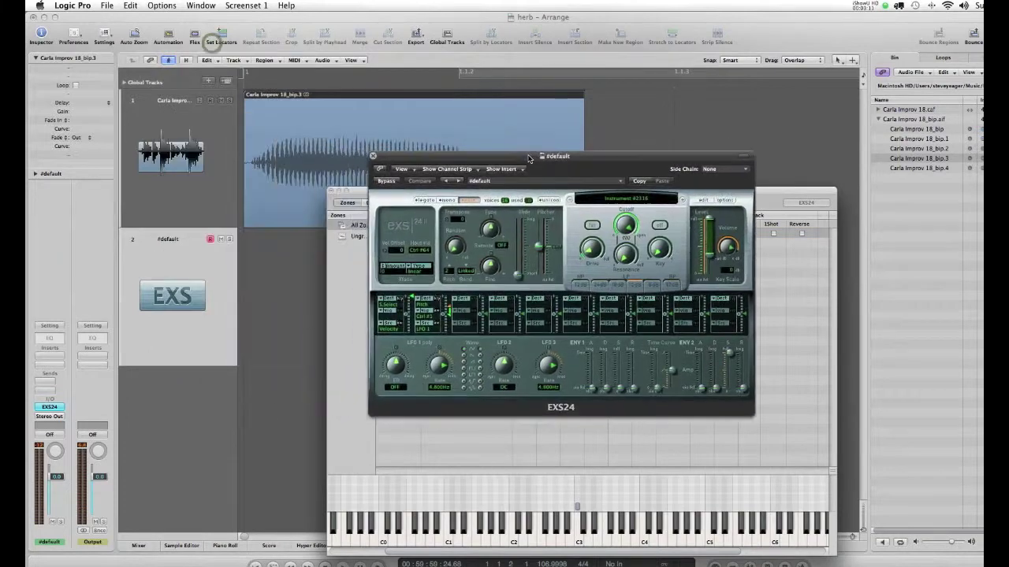
pyautogui.moveTo(528, 158); pyautogui.dragTo(527, 160)
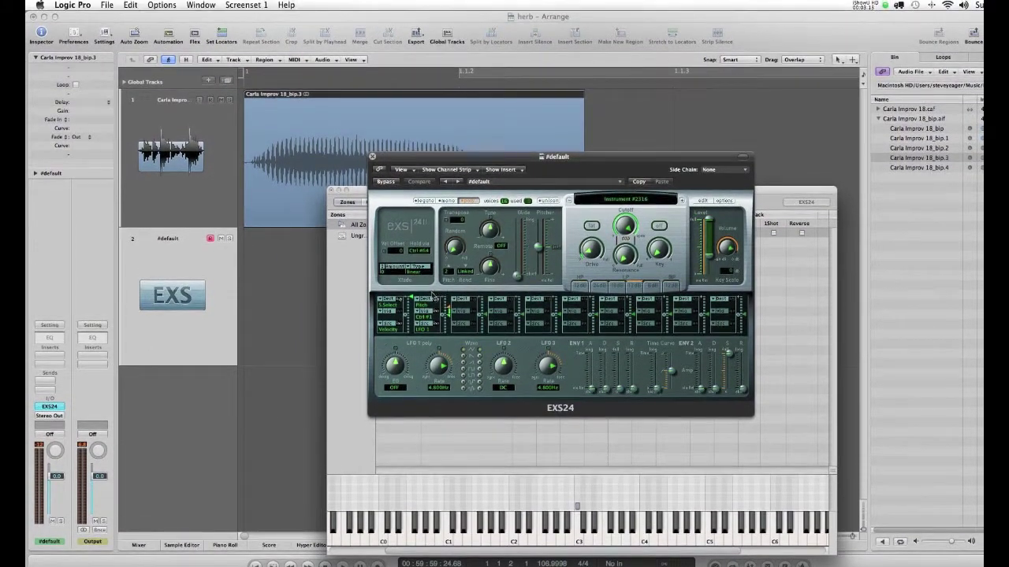
# Set the EXS24's upward pitch bend range to 12 semitones and close the sampler window.
pyautogui.click(454, 272)
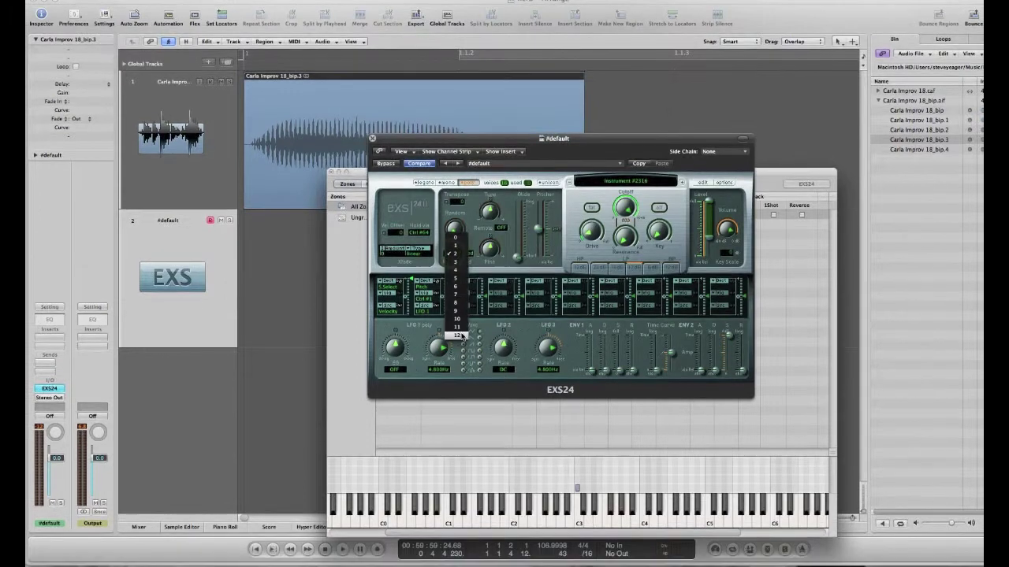
pyautogui.click(461, 336)
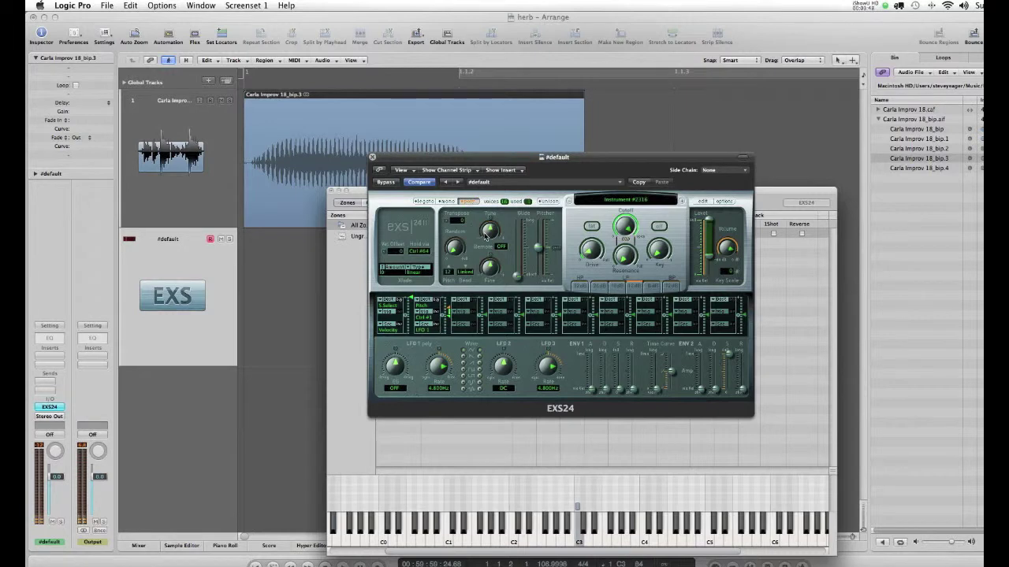
pyautogui.click(372, 158)
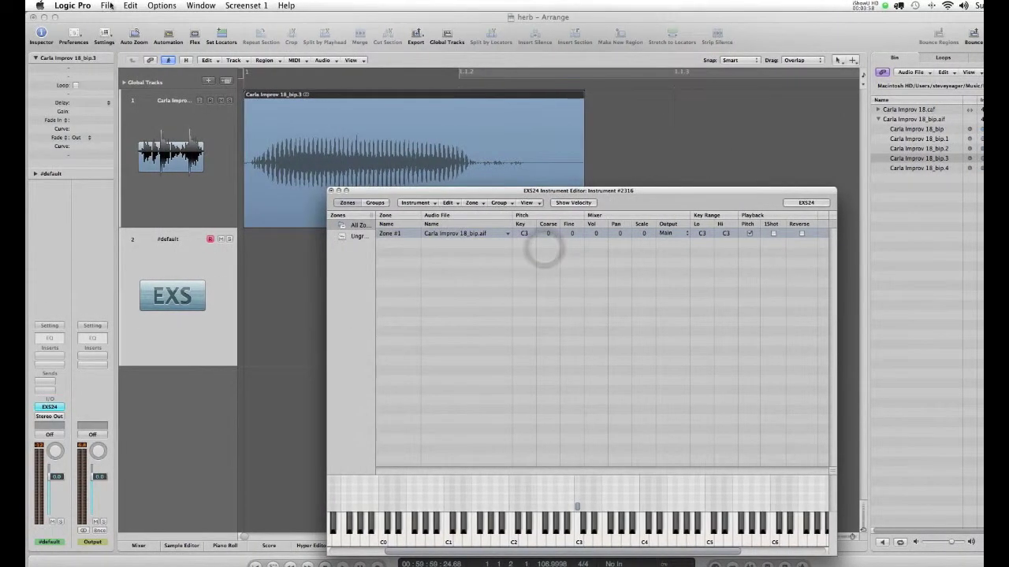
# Save the project as vocal rise in the Logic folder with its assets, also copying EXS samples, Ultrabeat samples and Space Designer impulse responses.
pyautogui.click(106, 6)
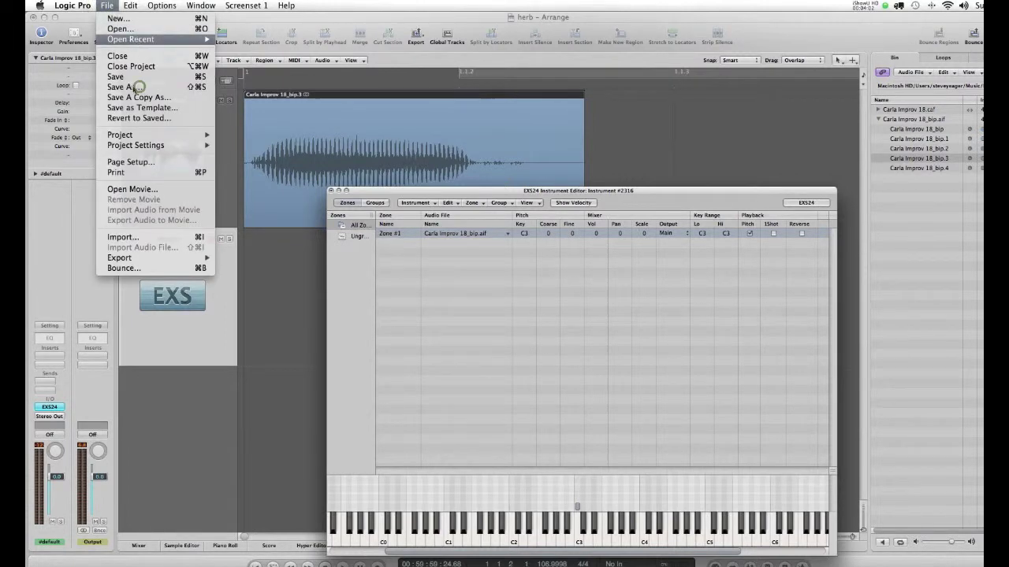
pyautogui.click(138, 86)
pyautogui.click(261, 153)
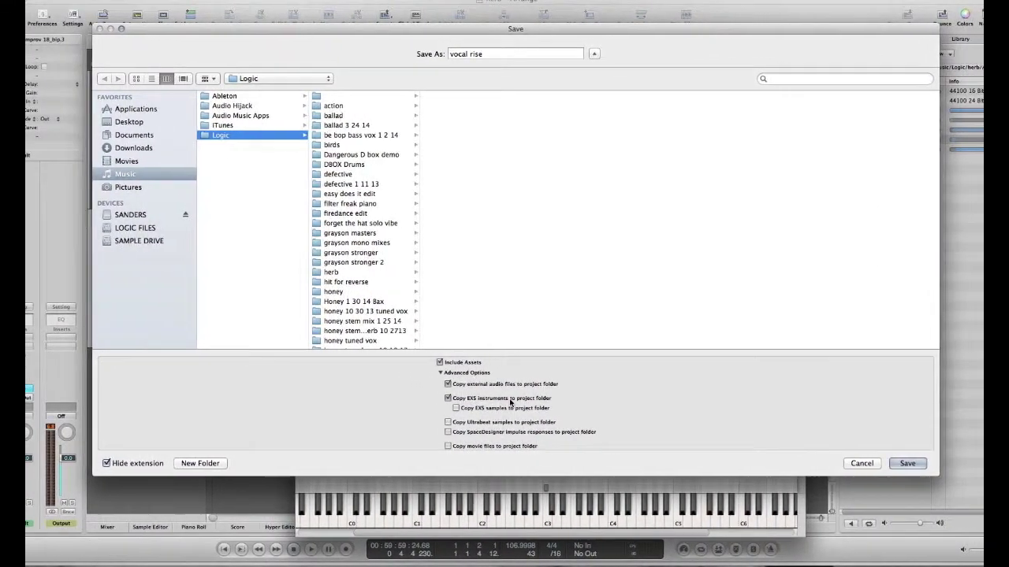
pyautogui.click(476, 408)
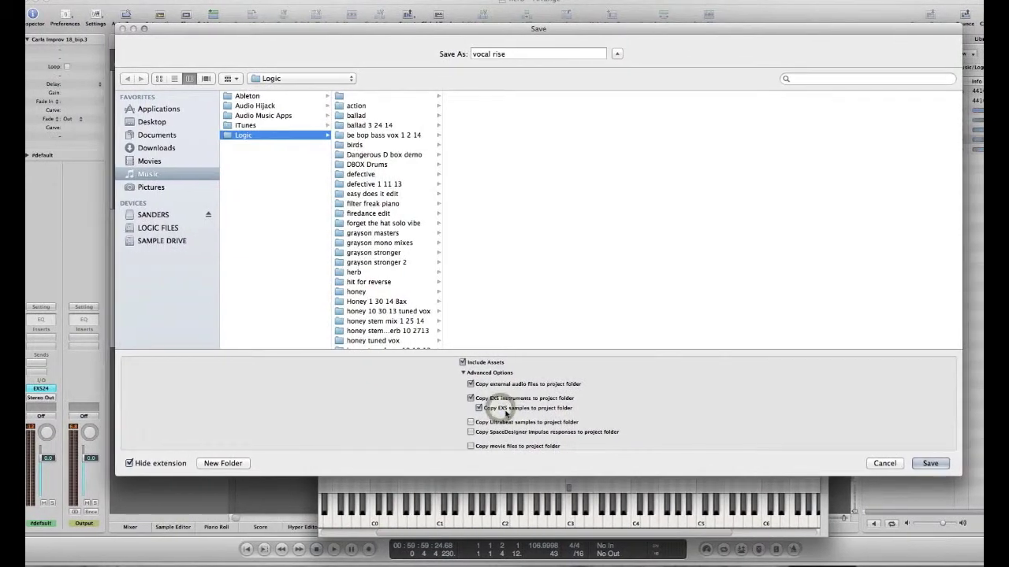
pyautogui.click(503, 423)
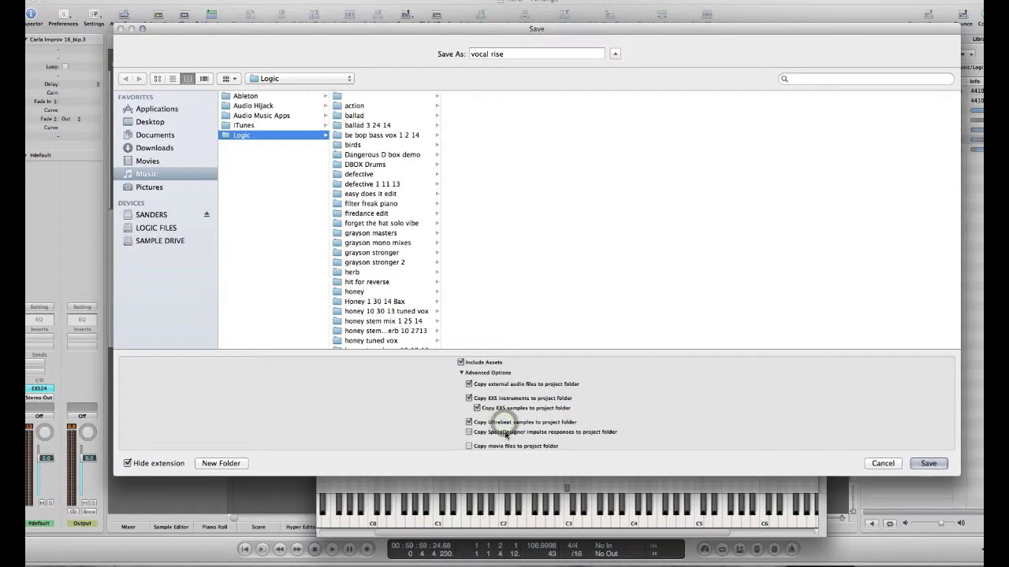
pyautogui.click(490, 433)
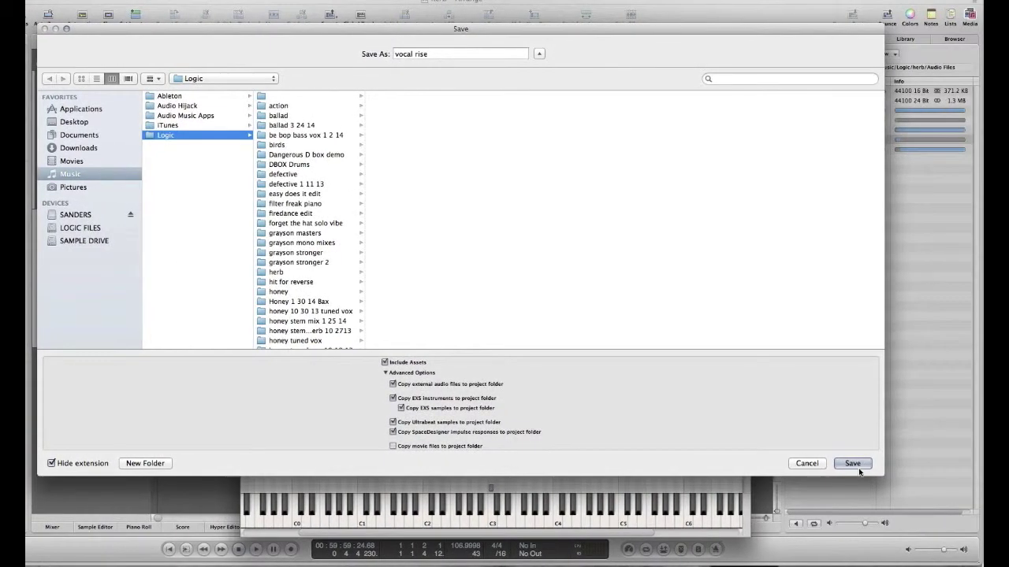
pyautogui.click(852, 463)
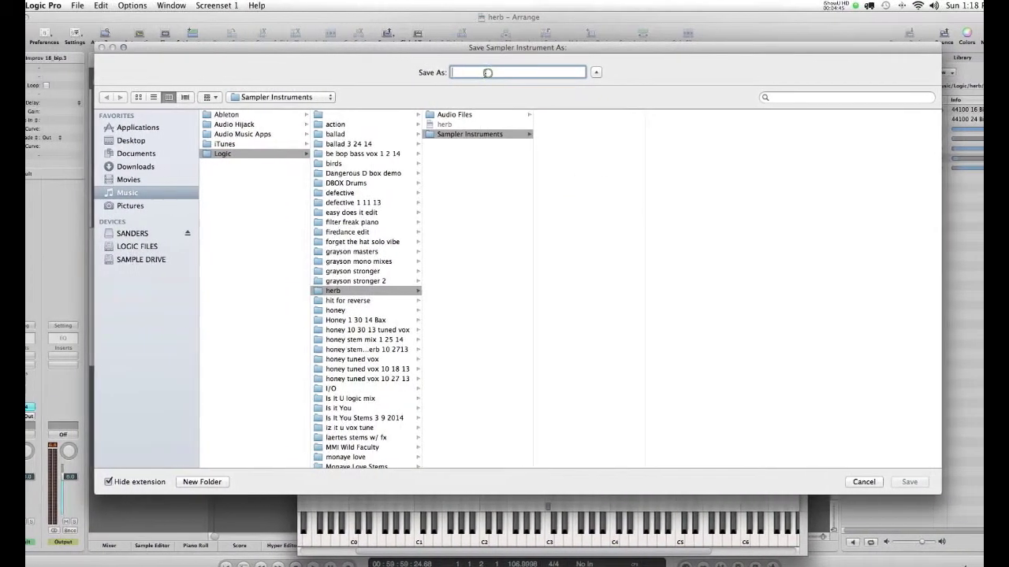
# Save the sampler instrument as up in the Sampler Instruments folder and close the EXS24 instrument editor.
pyautogui.click(428, 54)
pyautogui.write('up')
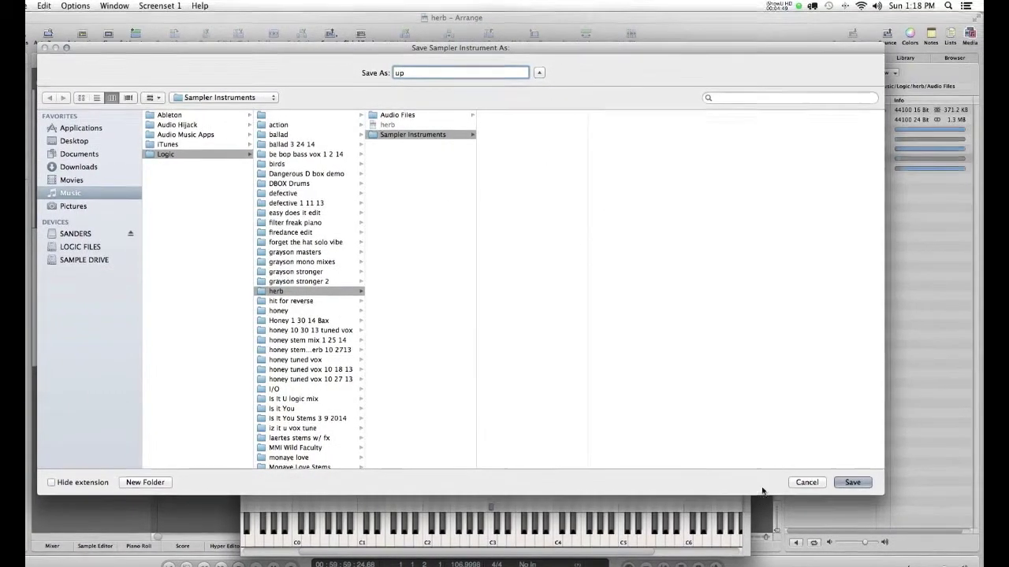
pyautogui.click(927, 481)
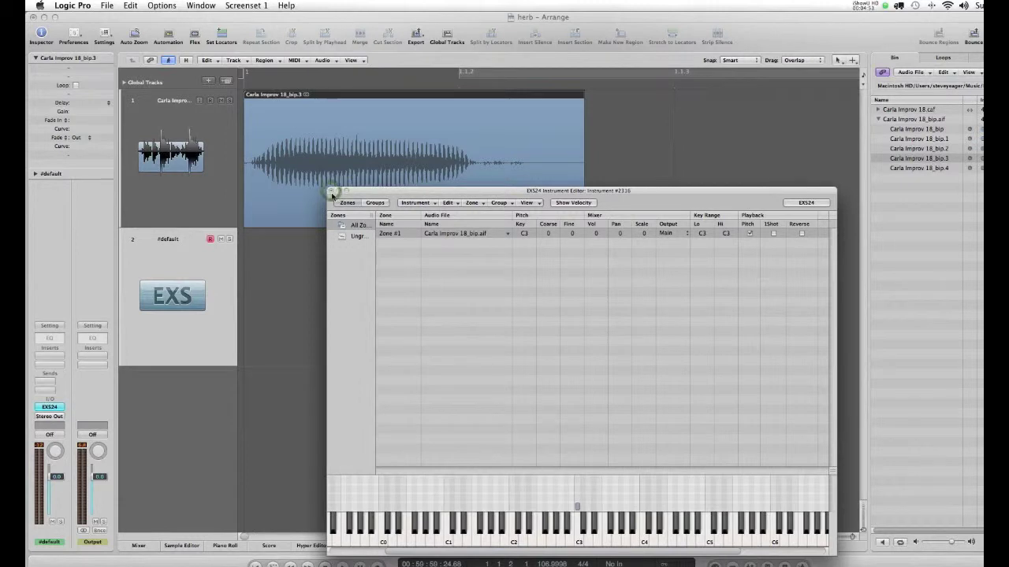
pyautogui.click(332, 192)
pyautogui.click(382, 189)
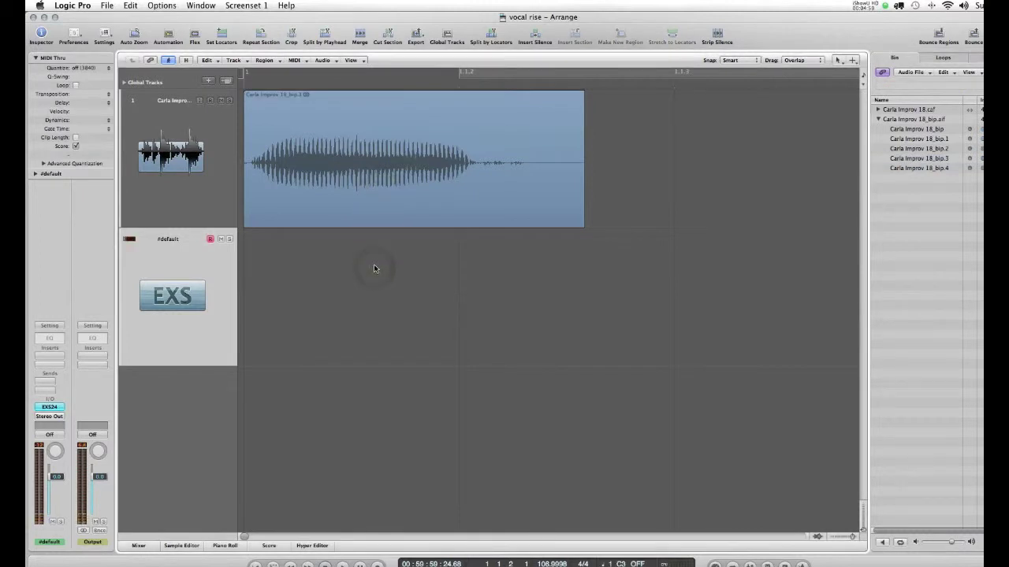
# Create an empty MIDI region at bar 1 on the EXS24 track and extend it to bar 6, with the media area hidden.
pyautogui.rightClick(286, 262)
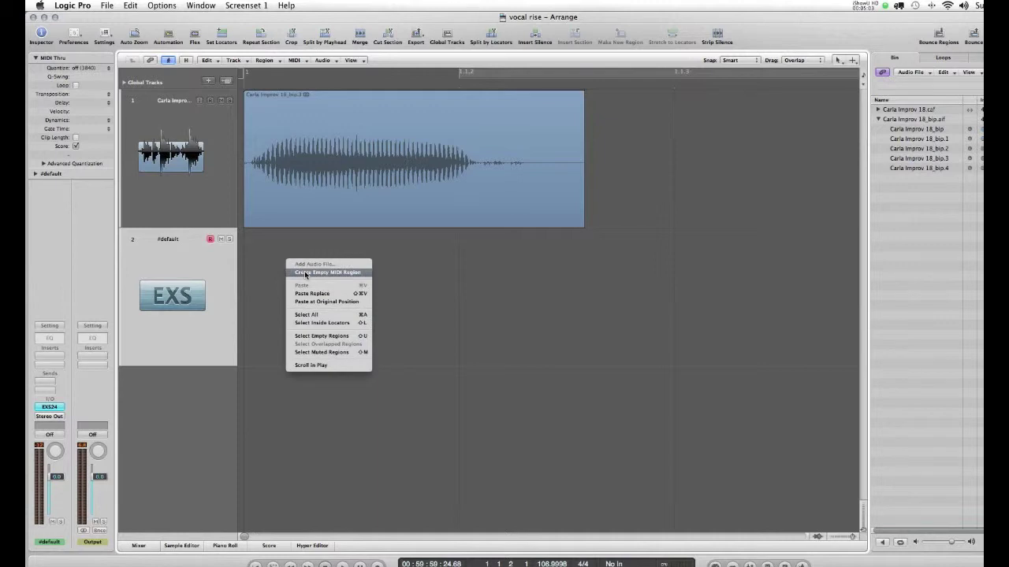
pyautogui.click(306, 272)
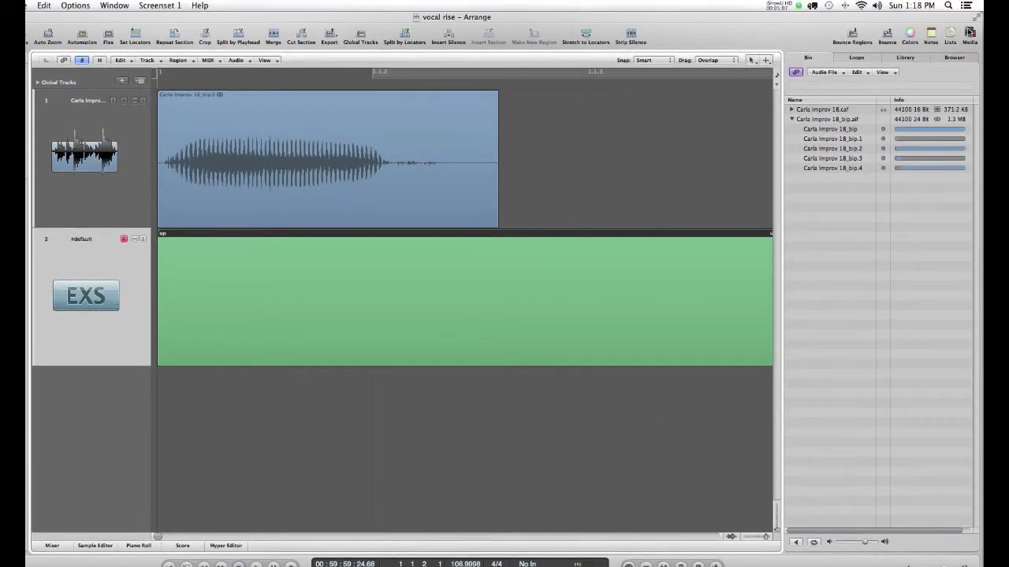
pyautogui.click(969, 33)
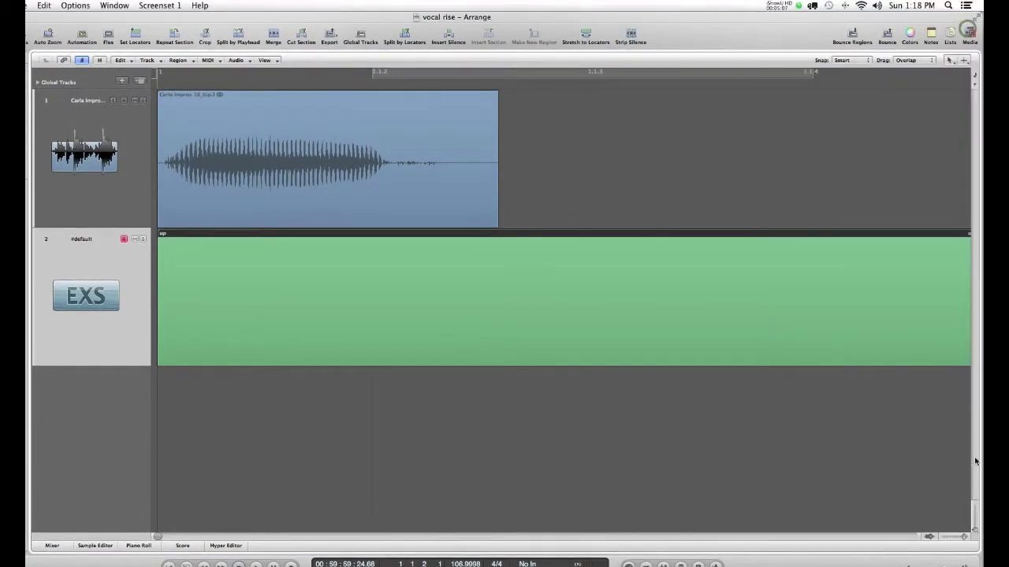
pyautogui.moveTo(965, 538); pyautogui.dragTo(961, 538)
pyautogui.click(962, 520)
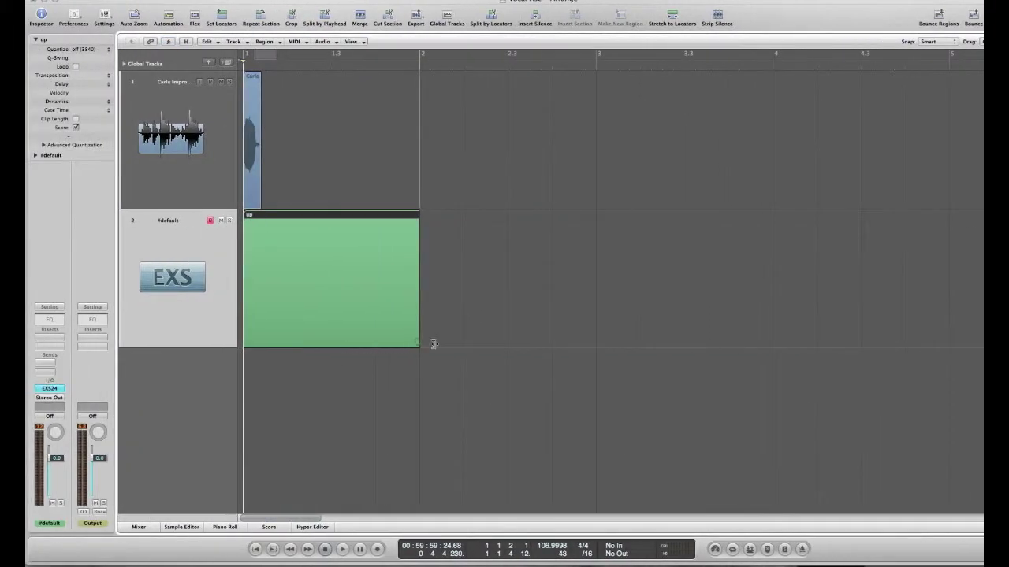
pyautogui.moveTo(332, 341); pyautogui.dragTo(948, 365)
pyautogui.hscroll(-3, 519, 398)
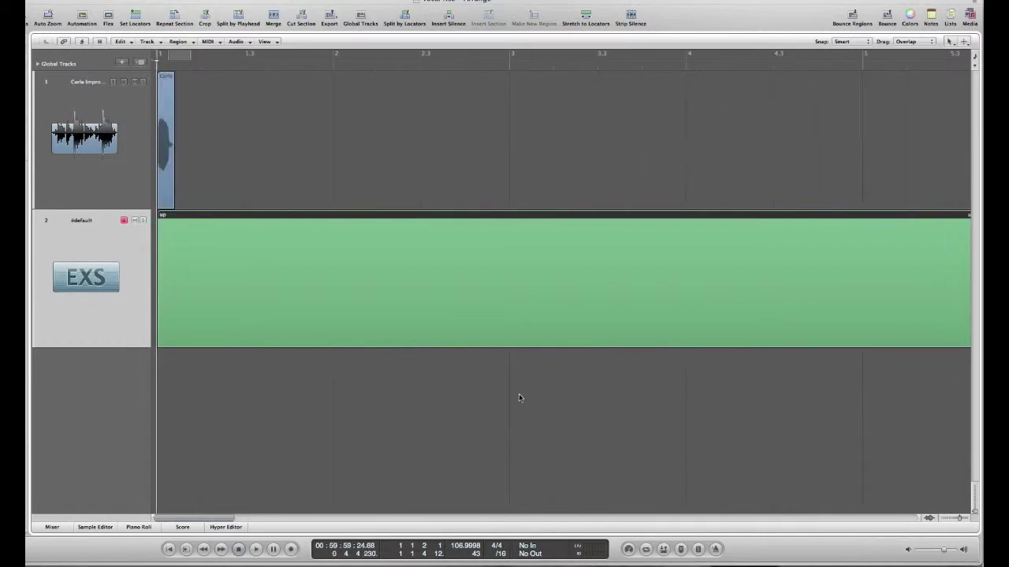
pyautogui.press('i')
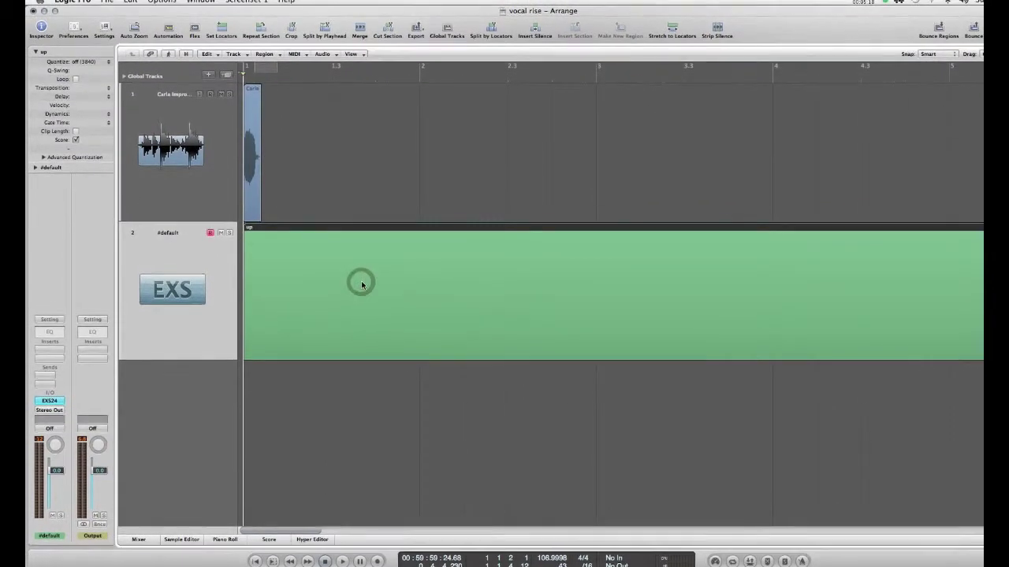
# Show the Step Input Keyboard with quarter-note length selected and place it above the MIDI region.
pyautogui.click(160, 6)
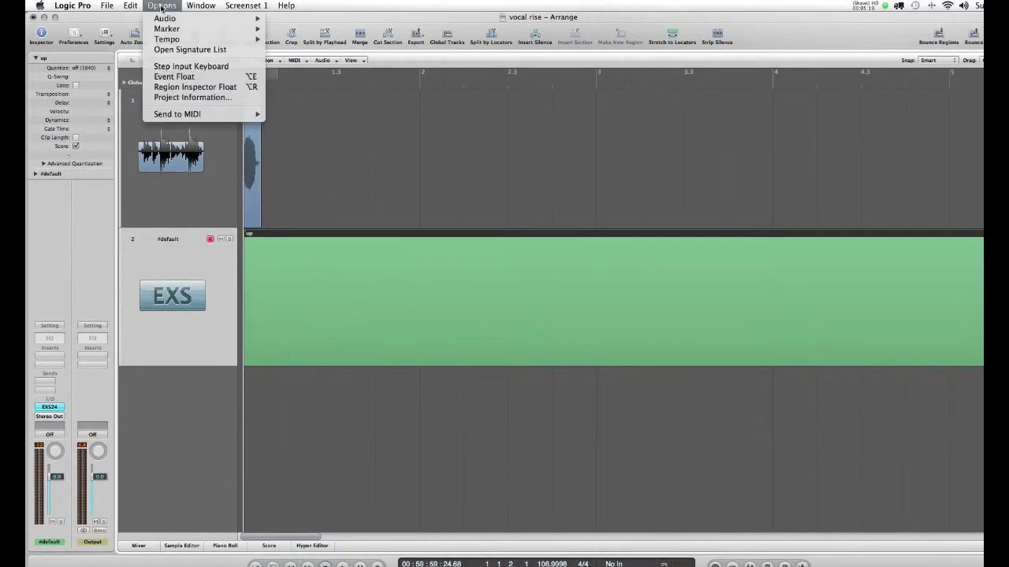
pyautogui.click(192, 67)
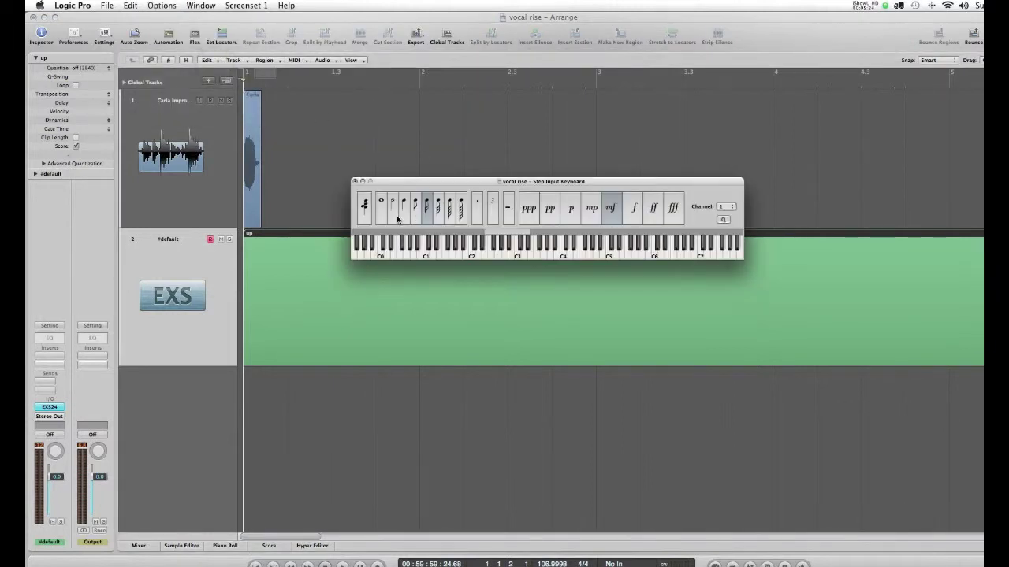
pyautogui.click(404, 214)
pyautogui.moveTo(423, 180); pyautogui.dragTo(442, 97)
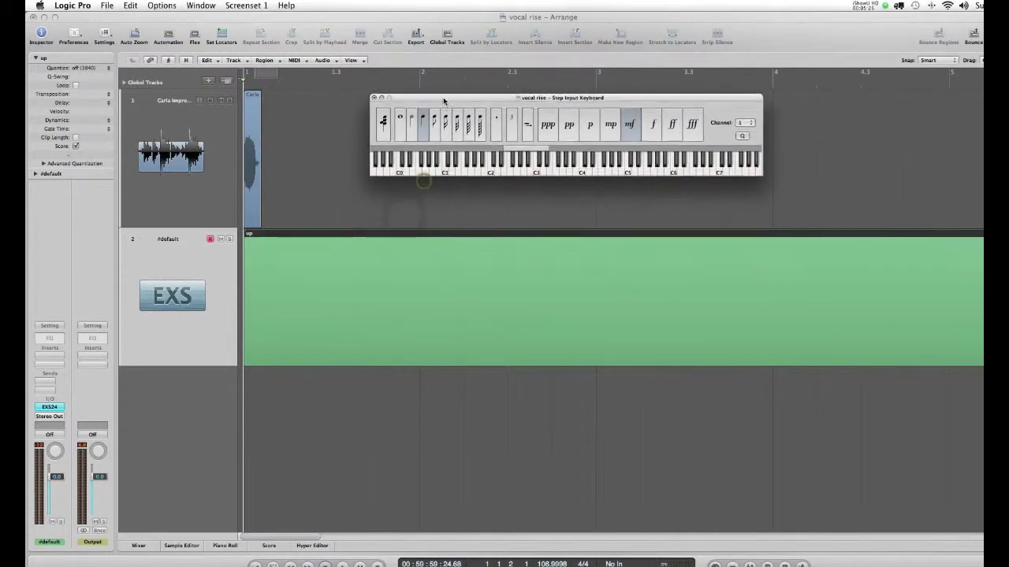
# Open the MIDI region in an enlarged Piano Roll and step-enter four quarter notes on C3 in bar 1 with MIDI input enabled.
pyautogui.doubleClick(389, 290)
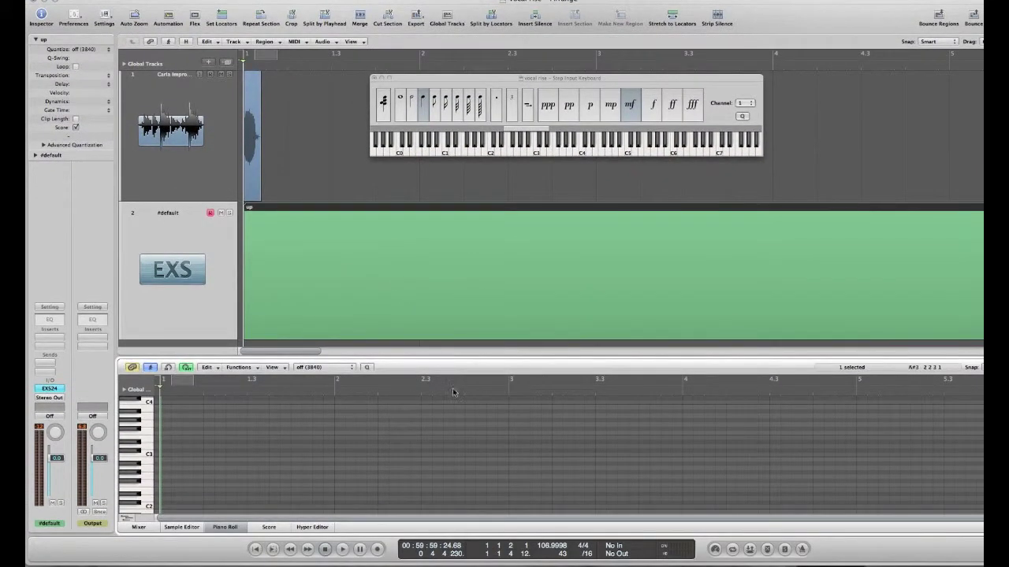
pyautogui.moveTo(477, 358); pyautogui.dragTo(485, 293)
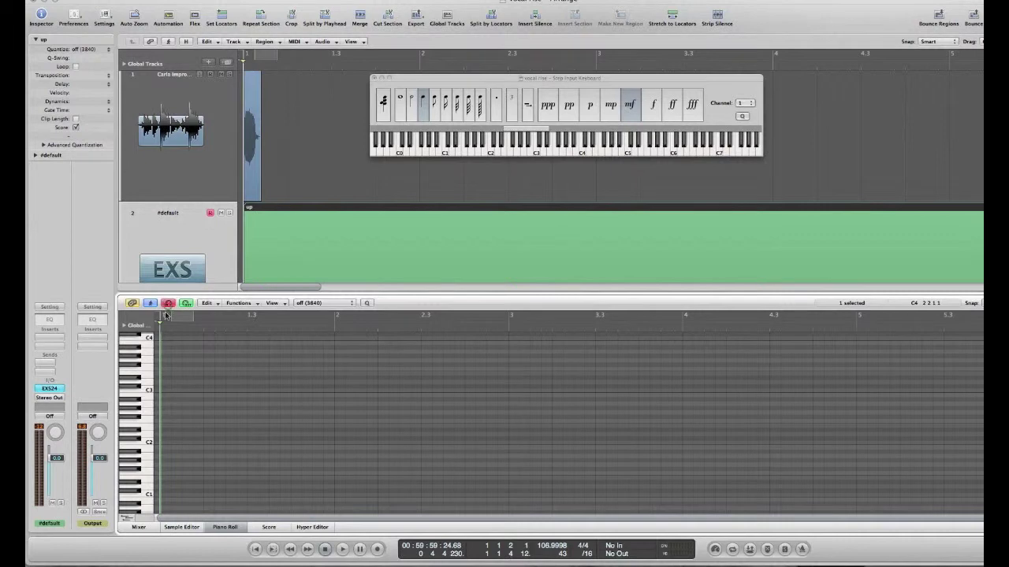
pyautogui.click(168, 303)
pyautogui.click(168, 304)
pyautogui.click(169, 304)
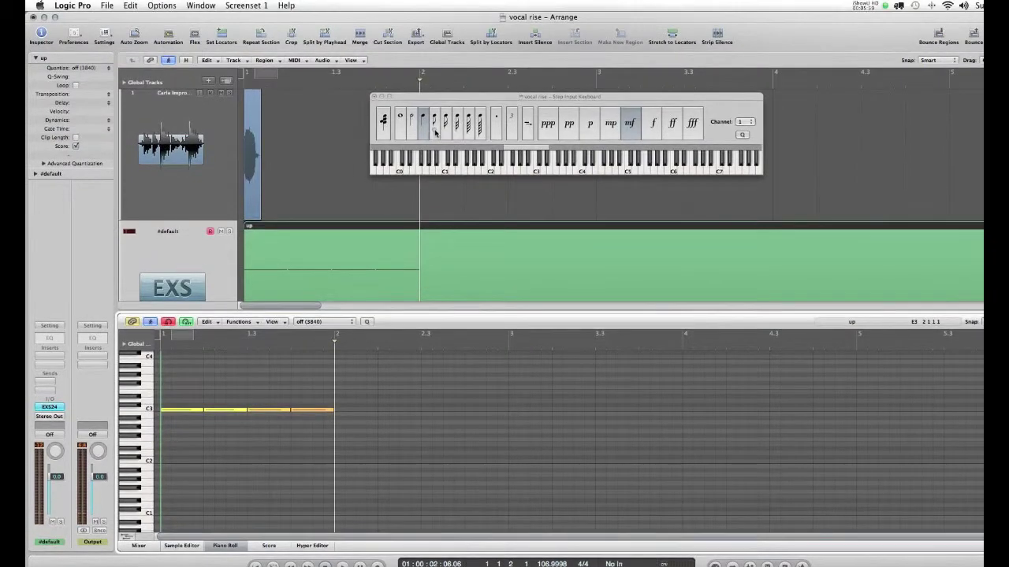
# Step-enter C3 notes filling bar 2 with eighths, bar 3 with sixteenths and bar 4 with thirty-seconds.
pyautogui.click(434, 130)
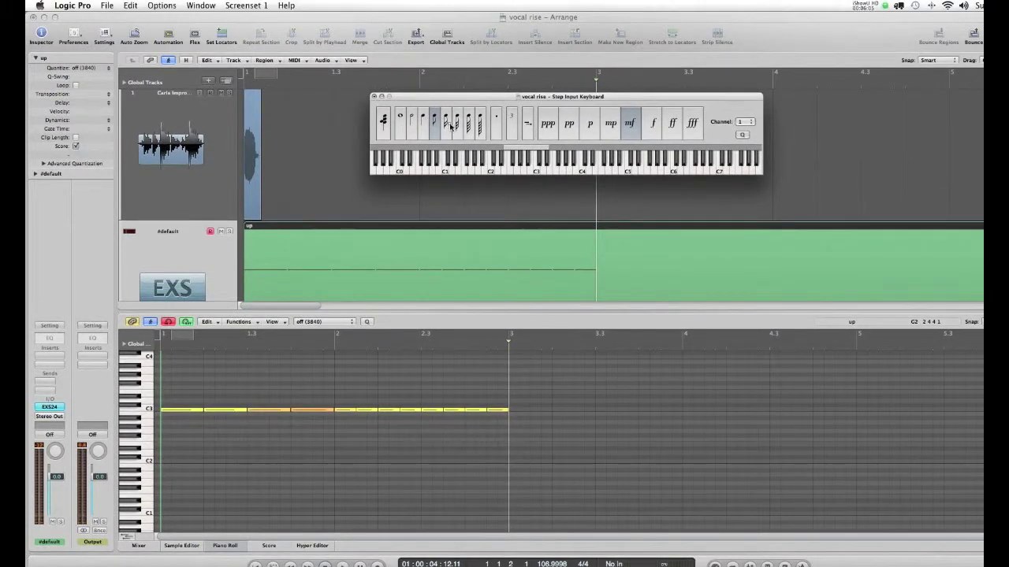
pyautogui.click(447, 124)
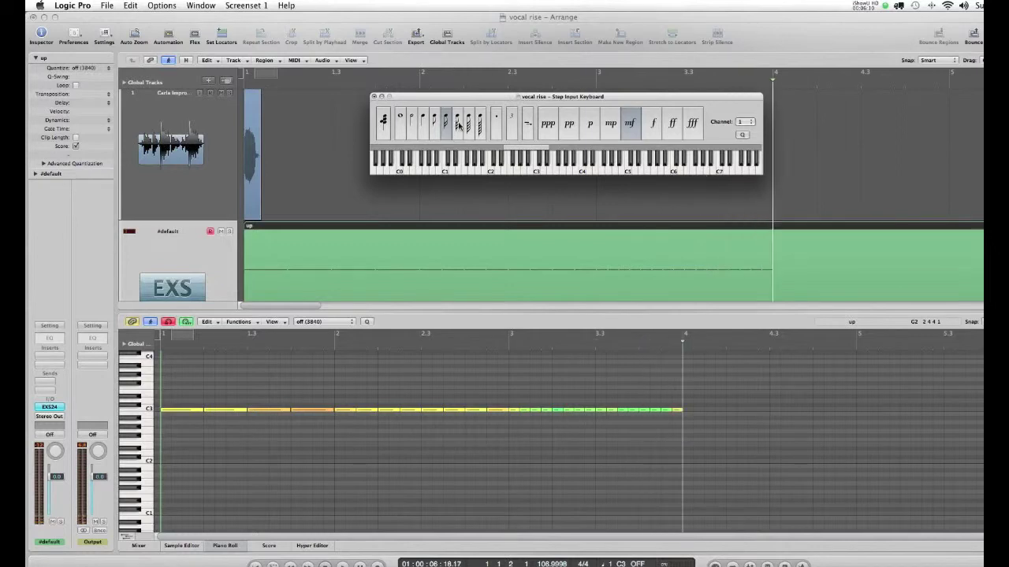
pyautogui.click(458, 124)
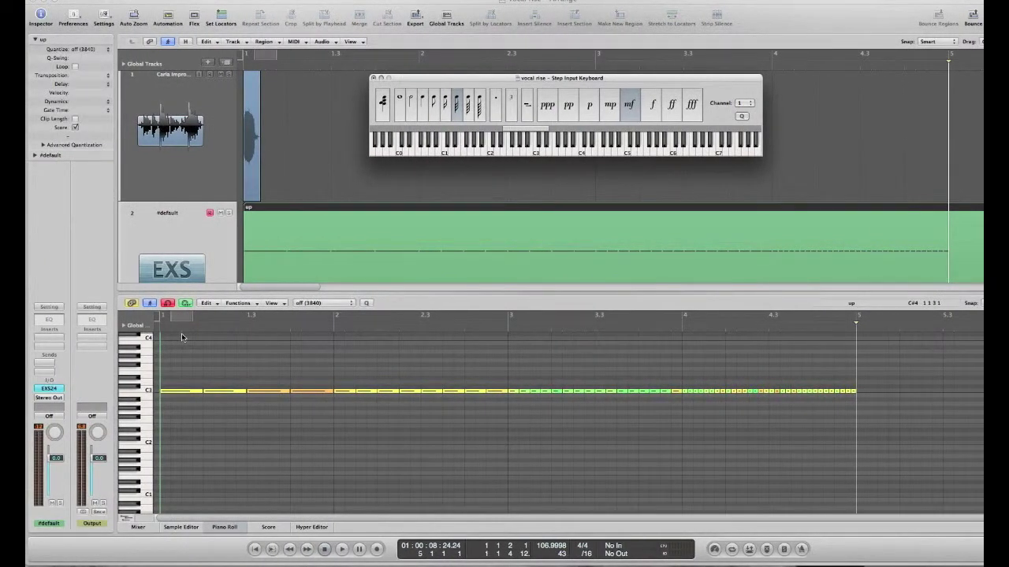
# Play back the C3 note pattern from the beginning and close the Piano Roll and Step Input Keyboard.
pyautogui.press('Return')
pyautogui.press('space')
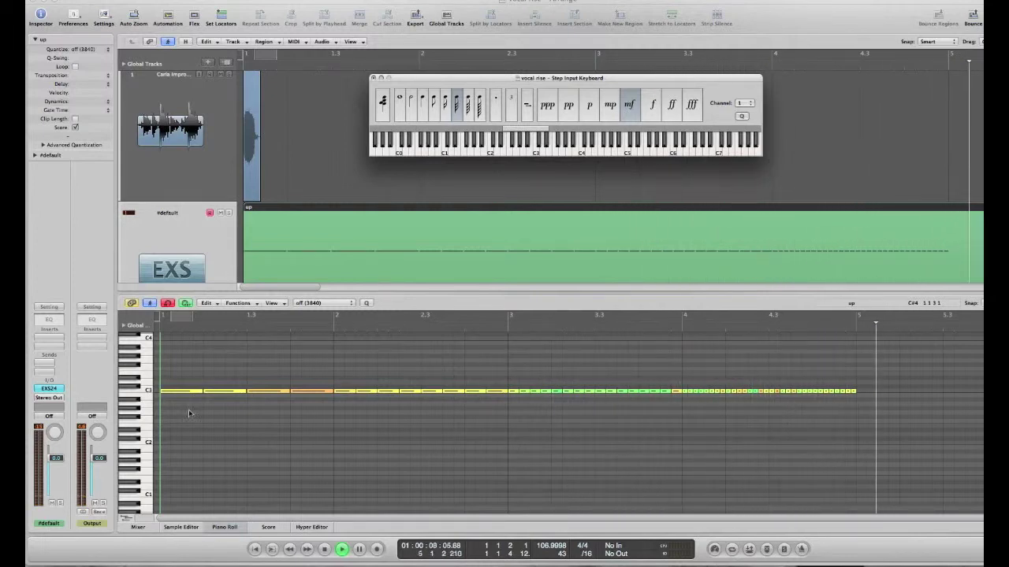
pyautogui.click(302, 468)
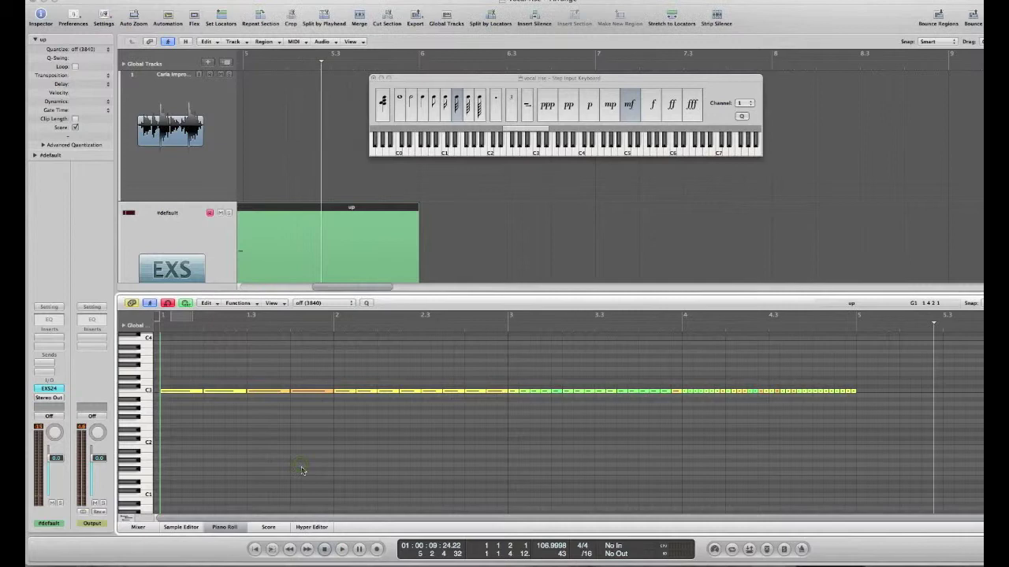
pyautogui.click(225, 529)
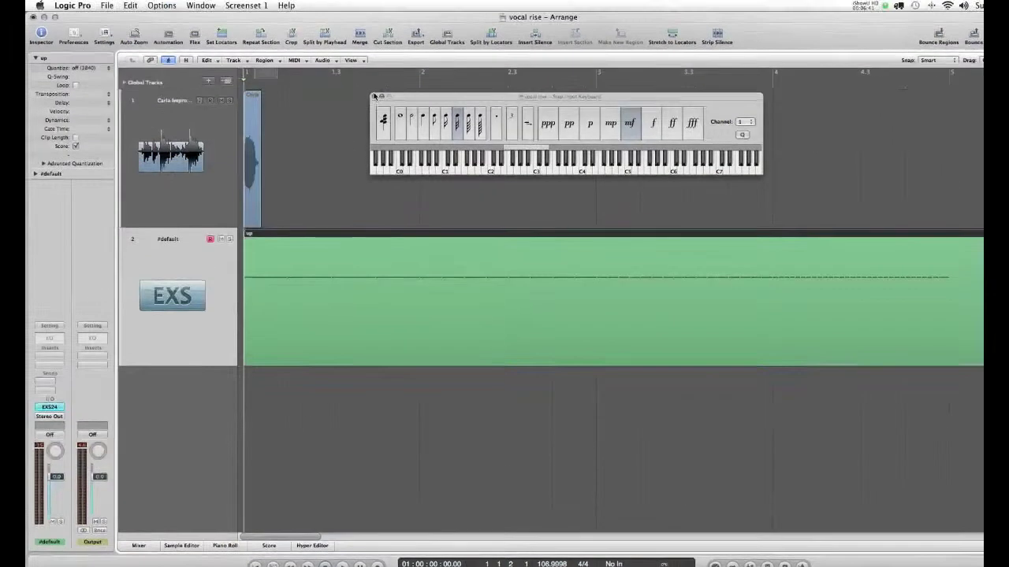
pyautogui.click(374, 96)
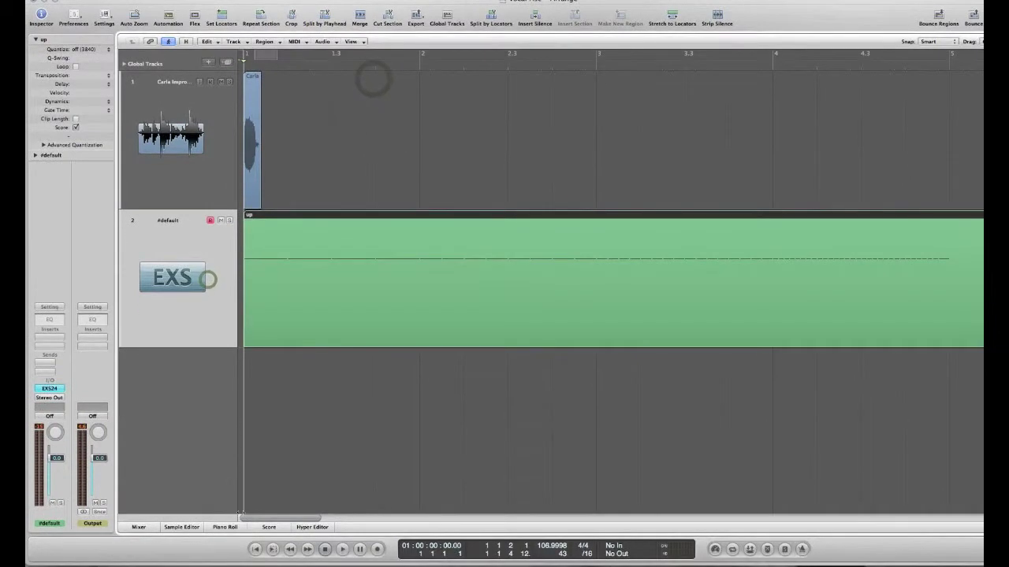
# Open the region's notes in the Piano Roll with an enlarged Hyper Draw area set to Pitch Bend.
pyautogui.click(226, 545)
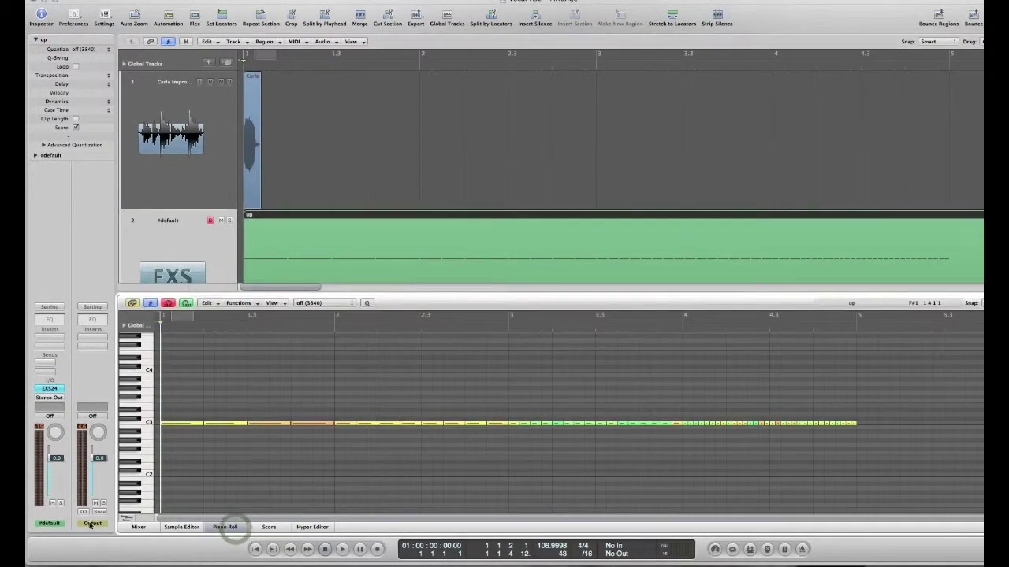
pyautogui.click(125, 520)
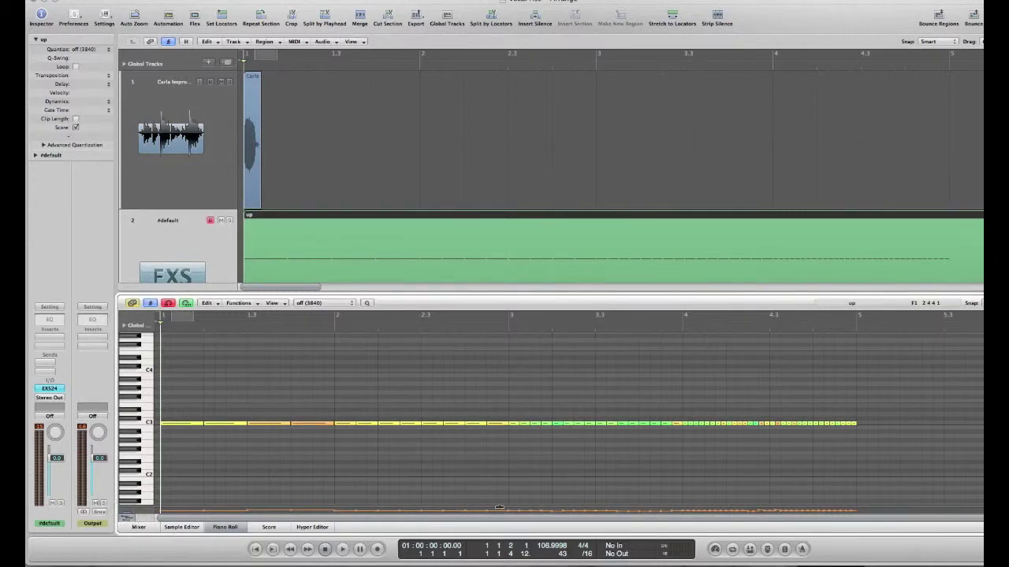
pyautogui.moveTo(499, 508); pyautogui.dragTo(489, 356)
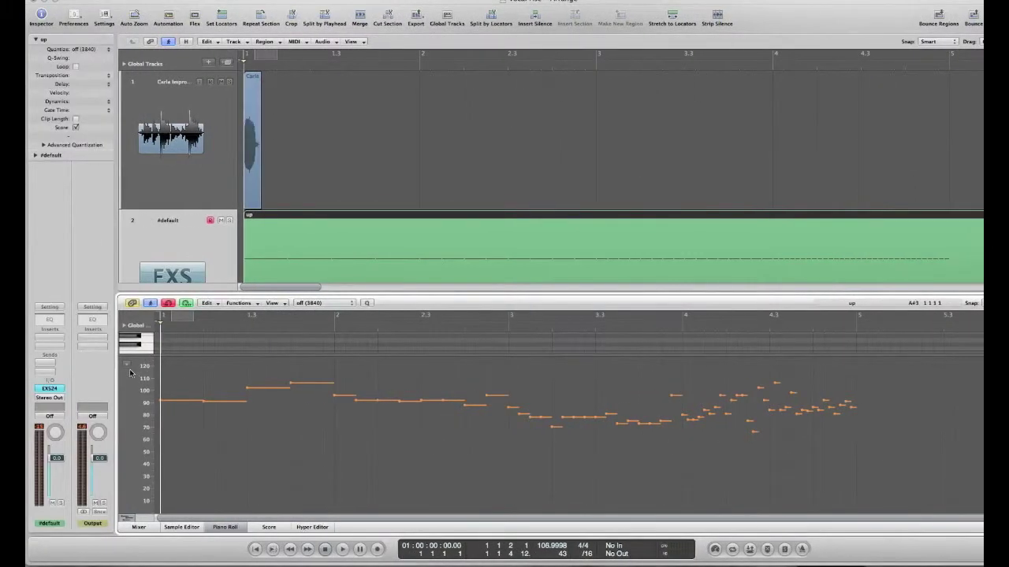
pyautogui.click(129, 369)
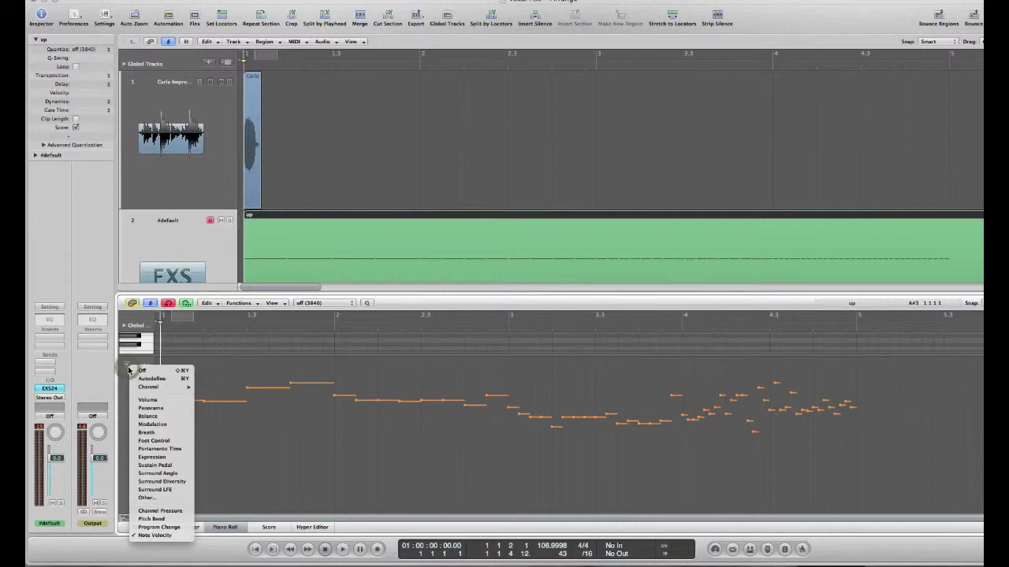
pyautogui.click(154, 535)
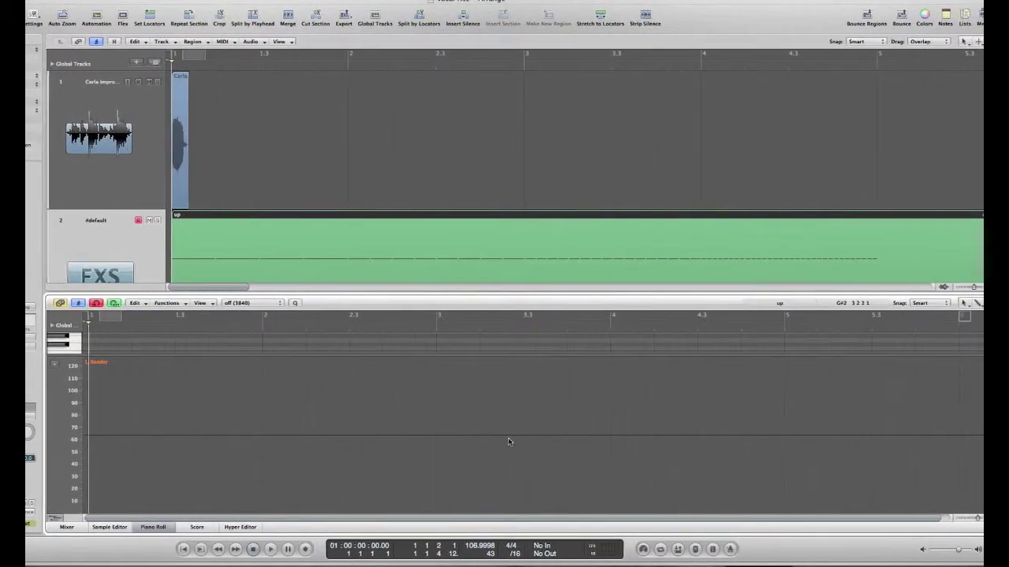
# Draw a rising pitch bend line from the start of bar 1 to a value of 38 at bar 5 and play it back.
pyautogui.click(769, 435)
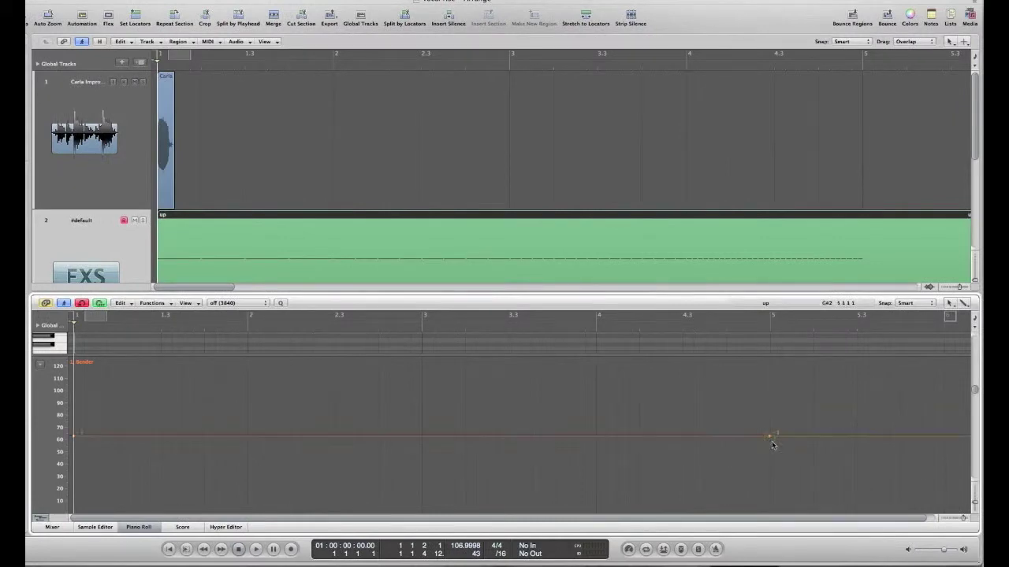
pyautogui.moveTo(771, 442)
pyautogui.mouseDown()
pyautogui.moveTo(772, 367)
pyautogui.moveTo(770, 389)
pyautogui.mouseUp()
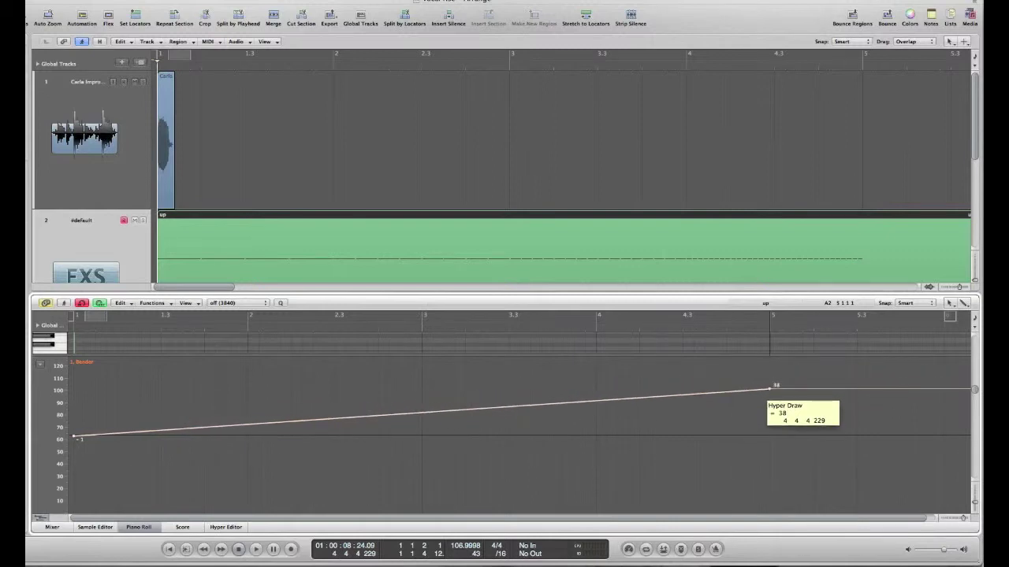
pyautogui.moveTo(770, 388); pyautogui.dragTo(771, 389)
pyautogui.press('space')
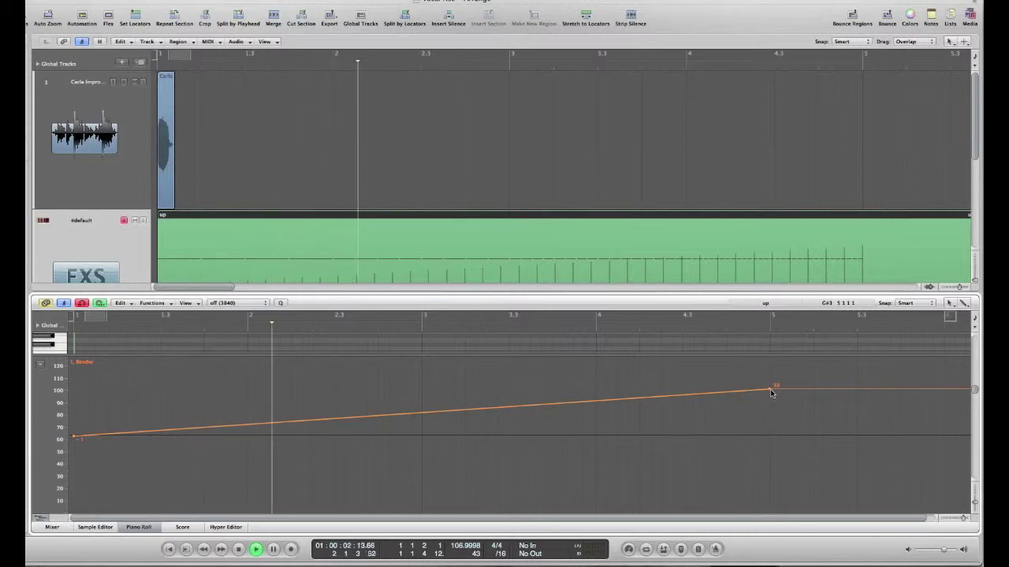
# Raise the pitch bend end point at bar 5 to about 50 during playback, then stop, close the Piano Roll and return to the beginning.
pyautogui.moveTo(771, 393); pyautogui.dragTo(772, 374)
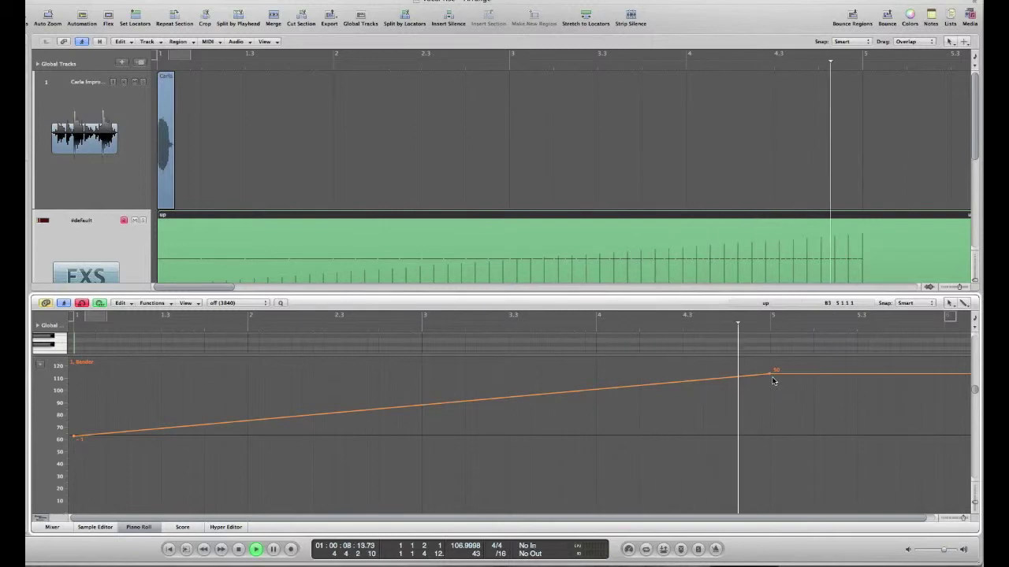
pyautogui.press('i')
pyautogui.press('space')
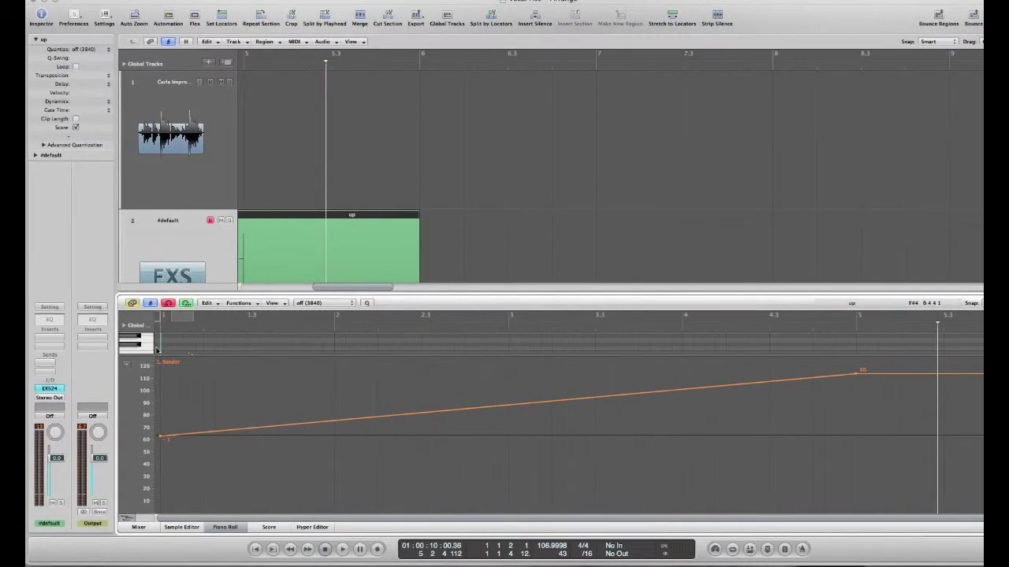
pyautogui.click(225, 529)
pyautogui.press('Return')
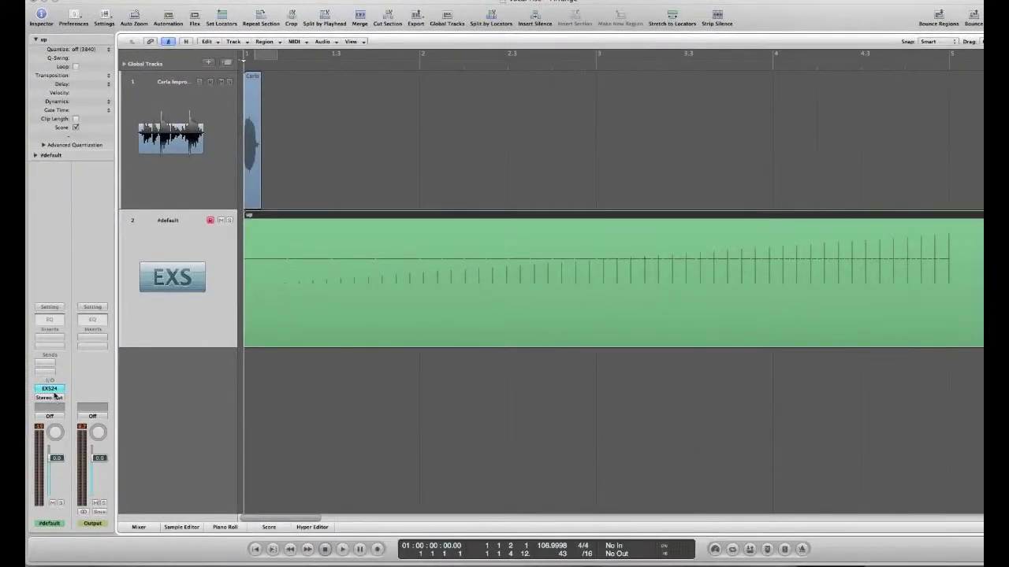
# Open the EXS24 Instrument Editor for the up instrument, audition C3 and move the editor aside.
pyautogui.click(49, 389)
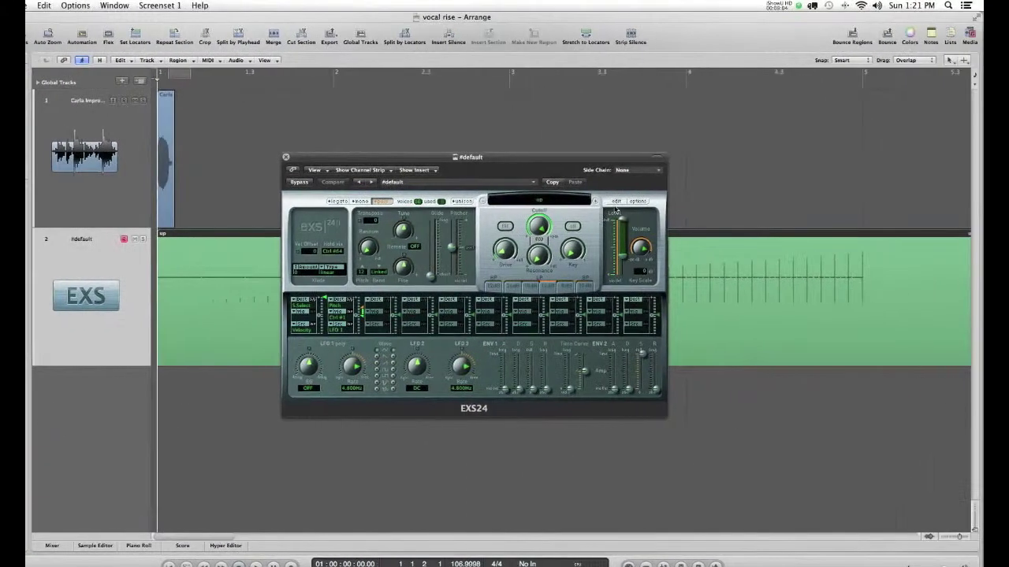
pyautogui.click(616, 203)
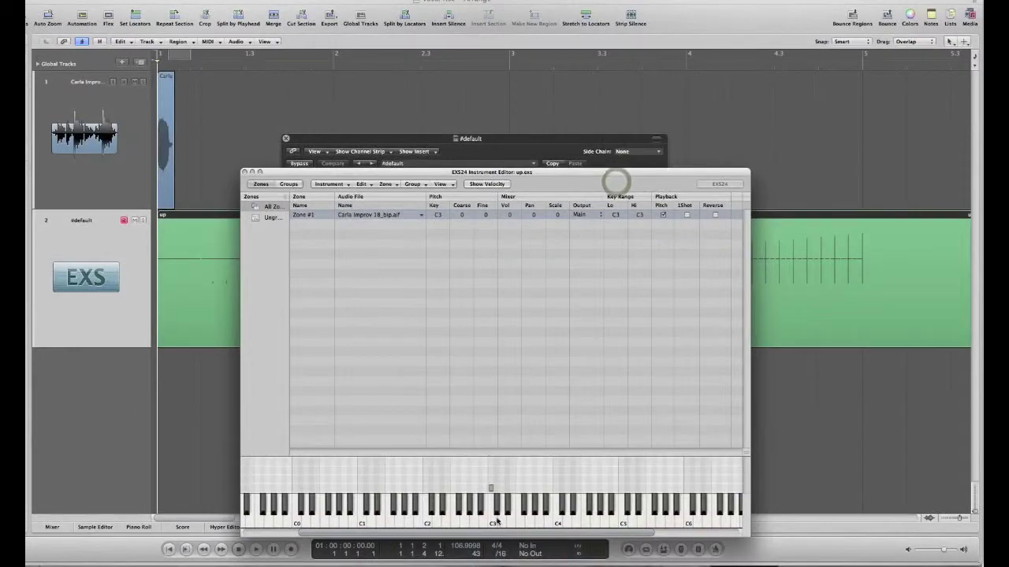
pyautogui.click(499, 523)
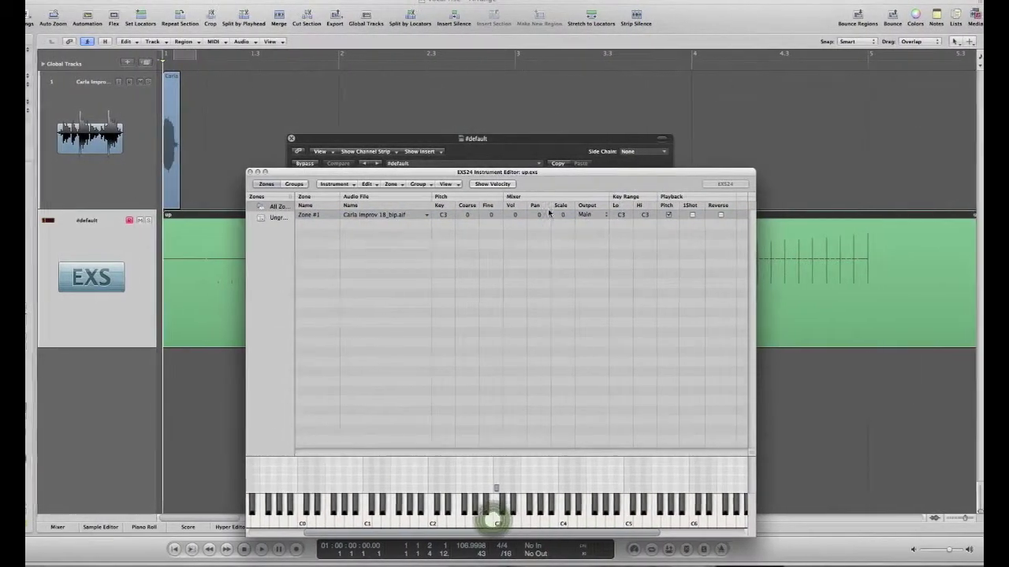
pyautogui.moveTo(565, 174); pyautogui.dragTo(414, 95)
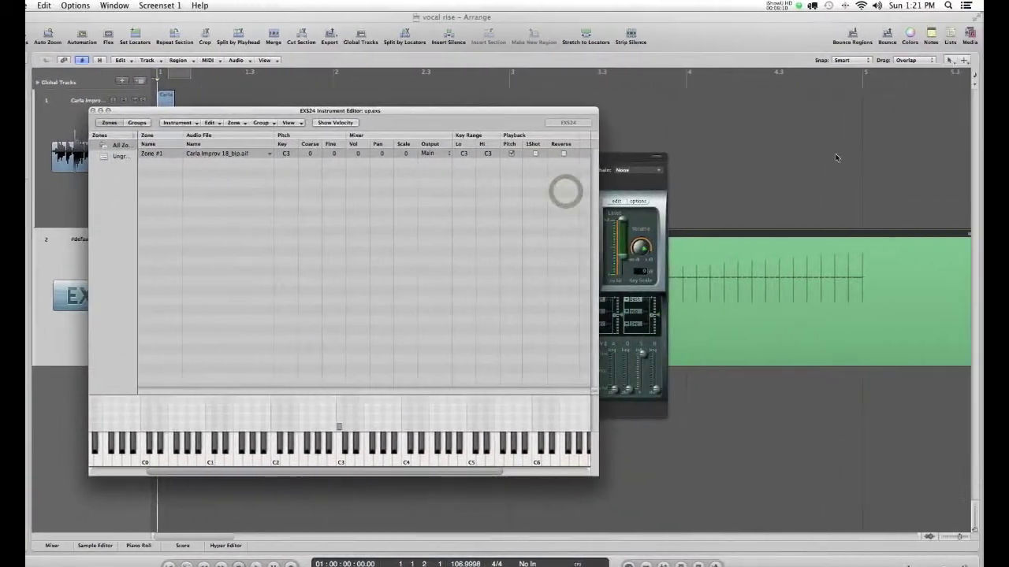
# Reset the filters in the loop browser, search for "kick" and select Single Kick 02.
pyautogui.click(971, 36)
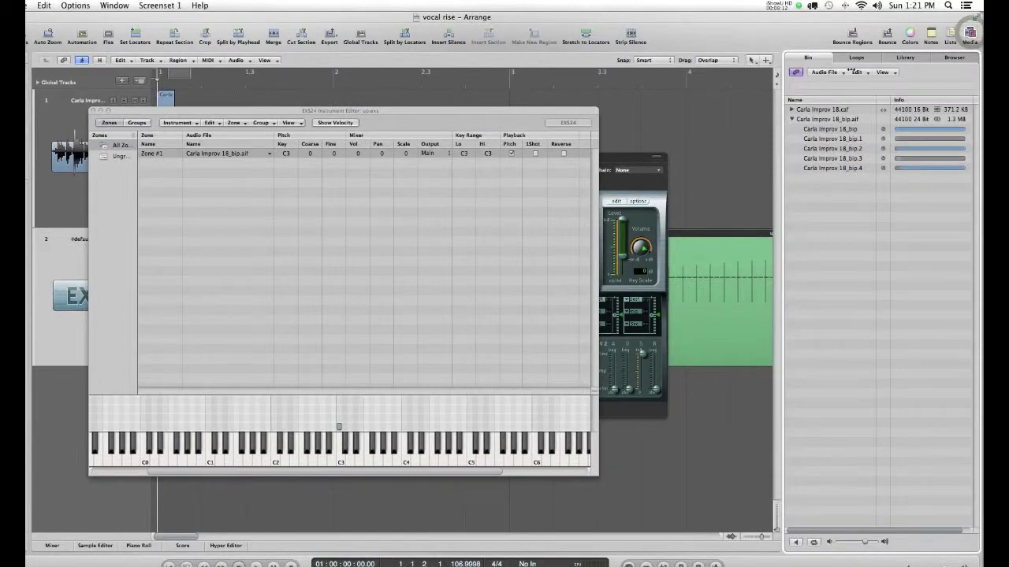
pyautogui.click(856, 58)
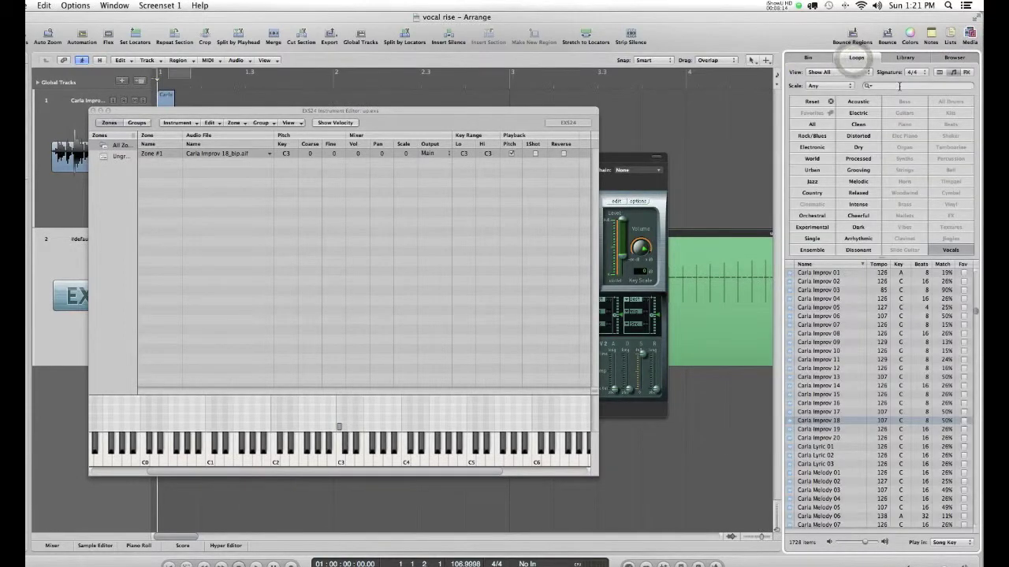
pyautogui.click(812, 102)
pyautogui.click(885, 86)
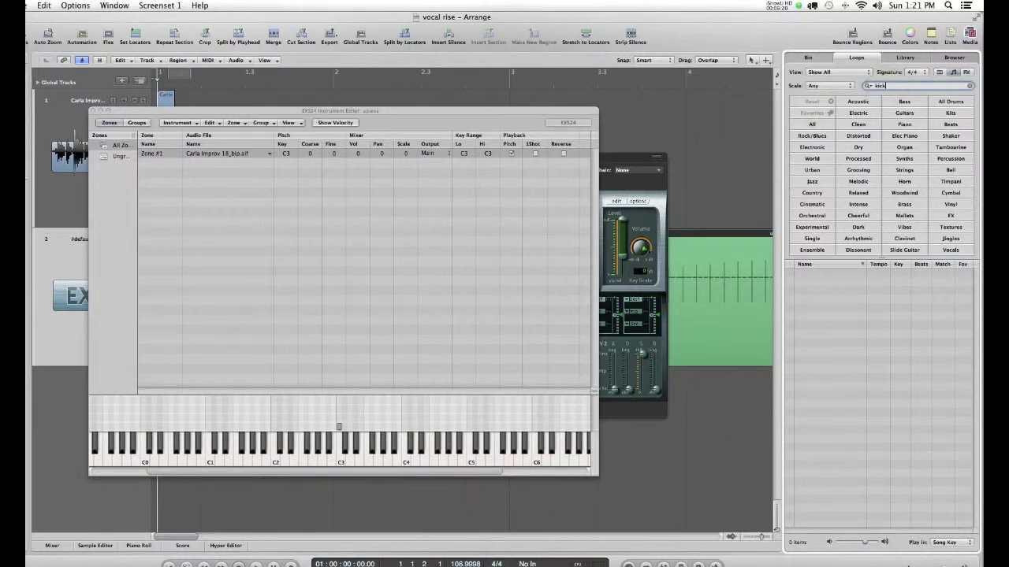
pyautogui.press('Return')
pyautogui.click(815, 439)
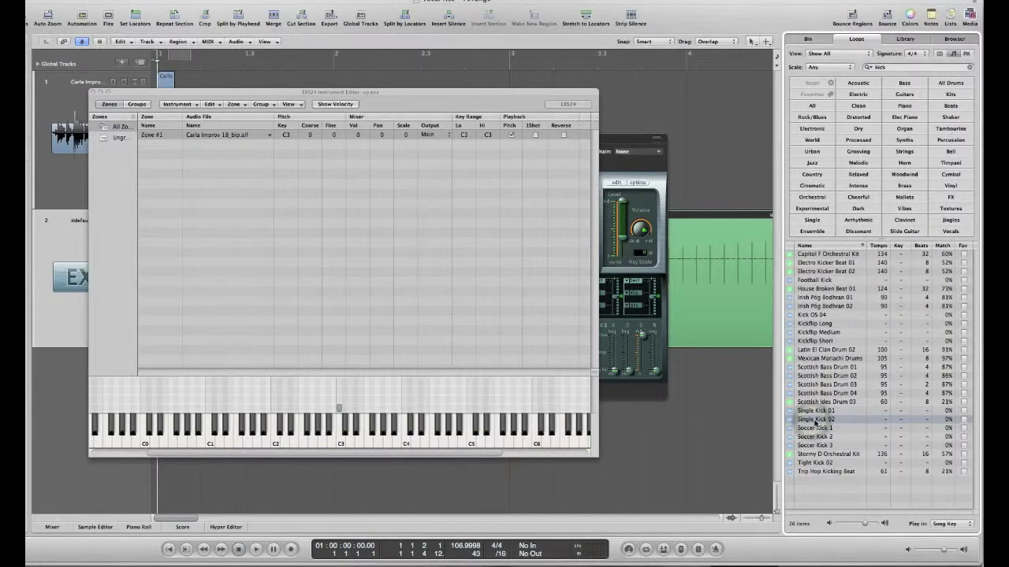
# Add Single Kick 02 to the instrument as a second zone, limit its key range to C3 only and select both zones.
pyautogui.moveTo(815, 421); pyautogui.dragTo(399, 326)
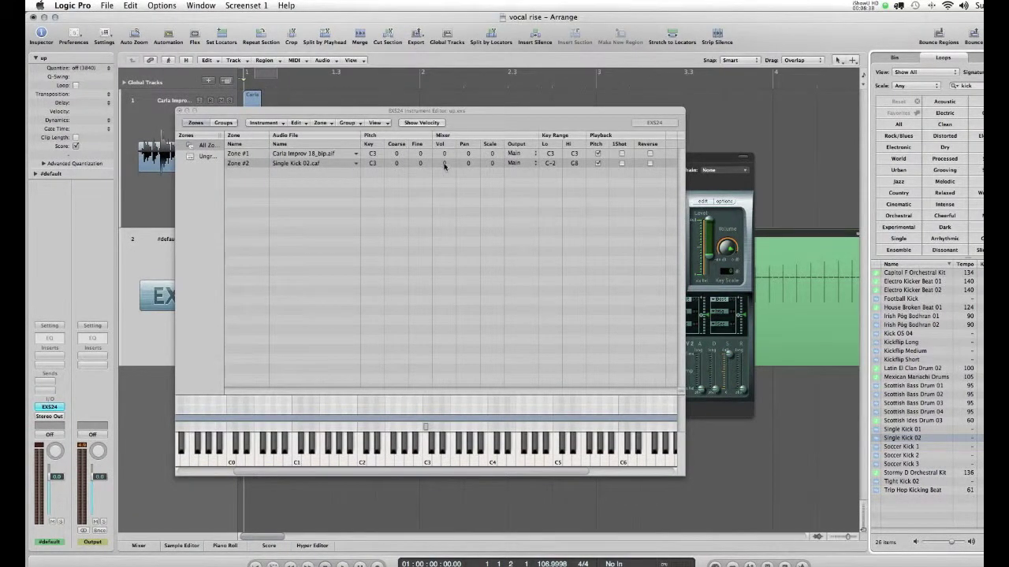
pyautogui.click(554, 164)
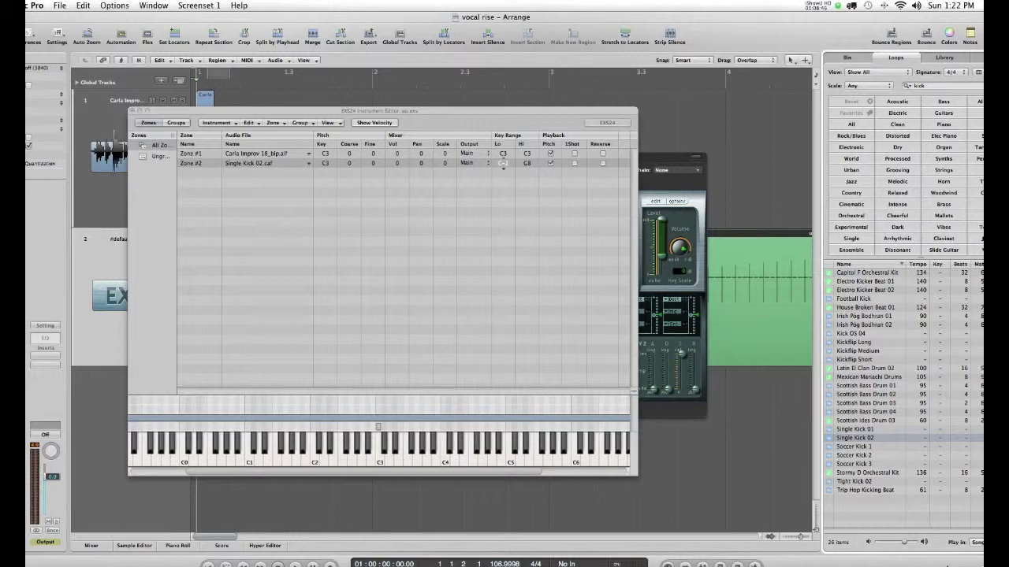
pyautogui.moveTo(502, 163)
pyautogui.mouseDown()
pyautogui.moveTo(529, 166)
pyautogui.moveTo(504, 164)
pyautogui.moveTo(505, 172)
pyautogui.mouseUp()
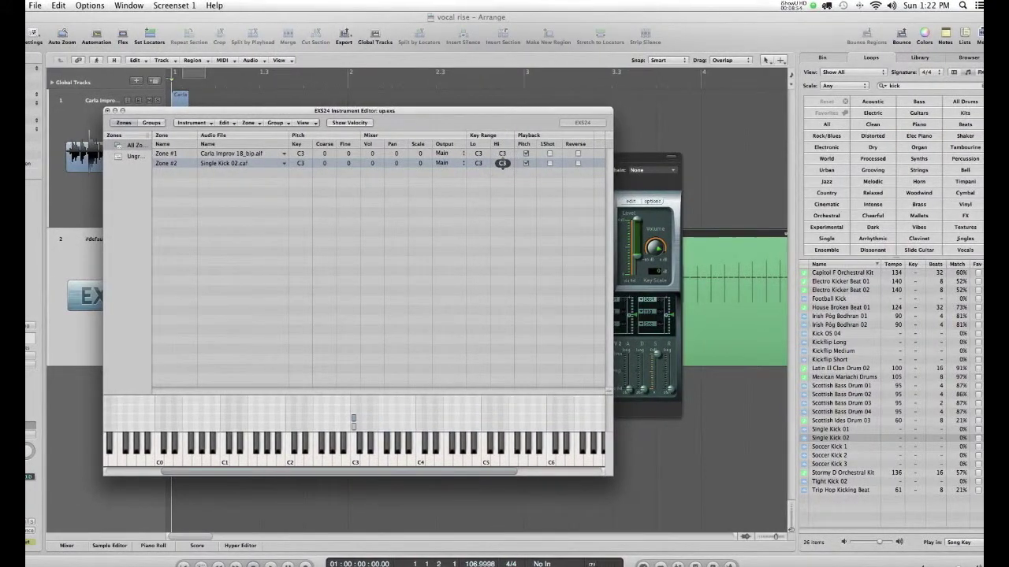
pyautogui.keyDown('shift'); pyautogui.click(505, 157); pyautogui.keyUp('shift')
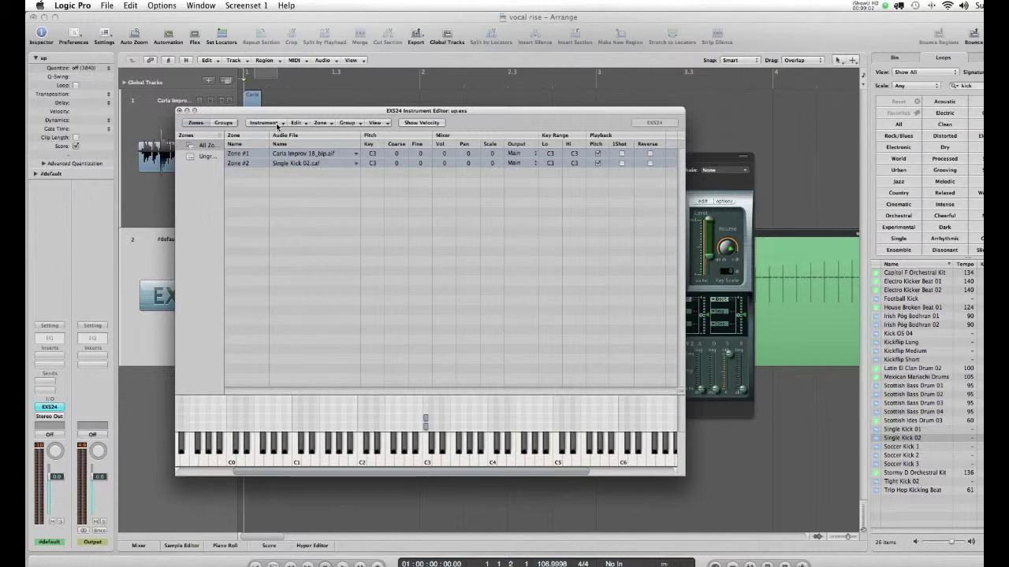
# Close the Instrument Editor saving its changes, close the EXS24 window, deselect the MIDI region and play the riser with the added kick.
pyautogui.click(180, 111)
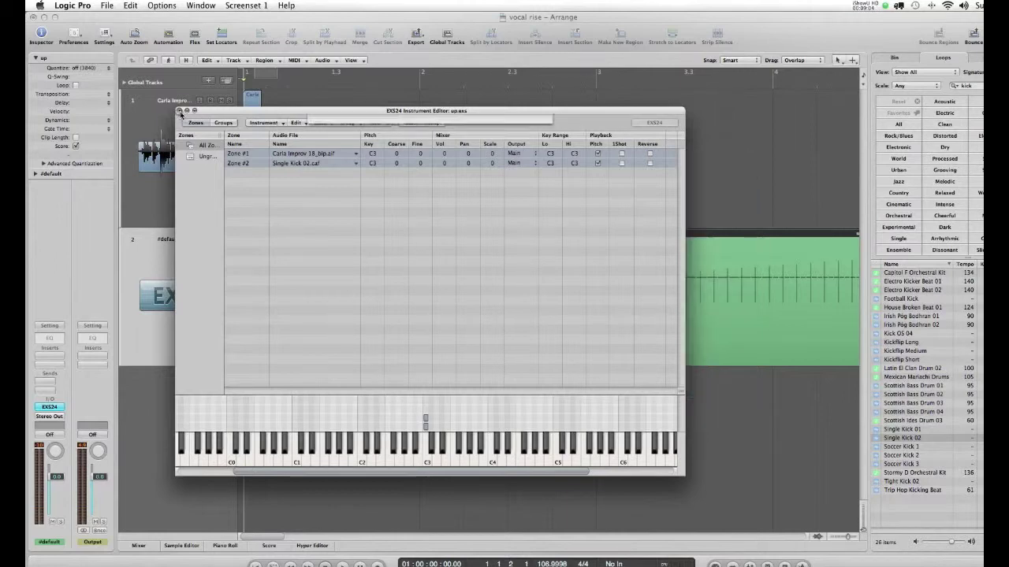
pyautogui.click(519, 170)
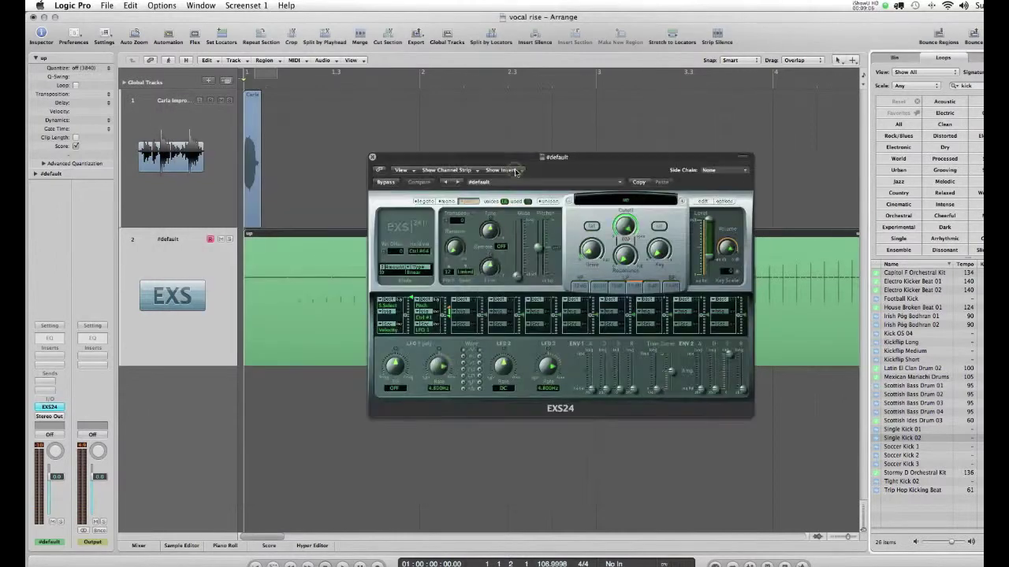
pyautogui.click(373, 158)
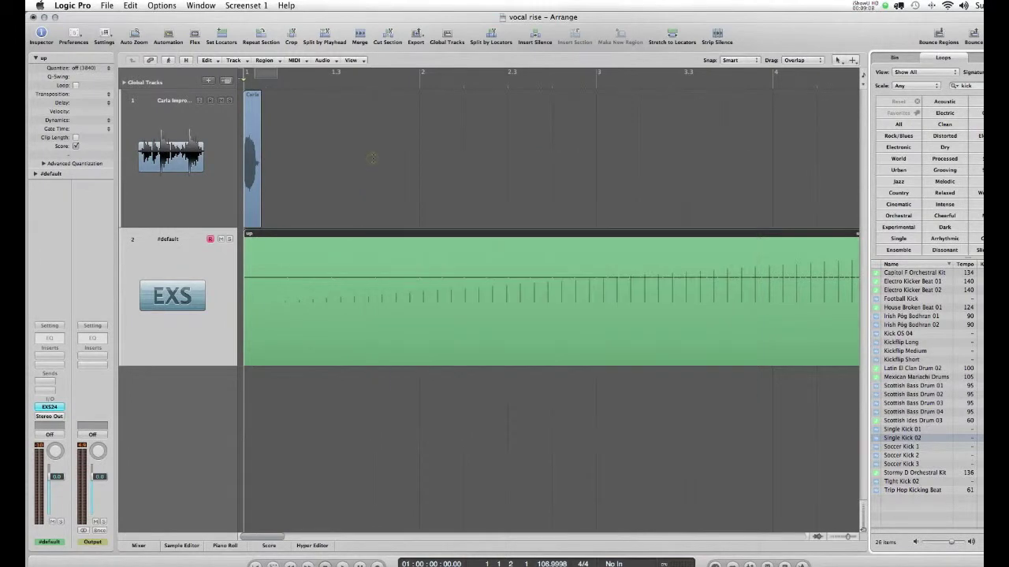
pyautogui.click(373, 157)
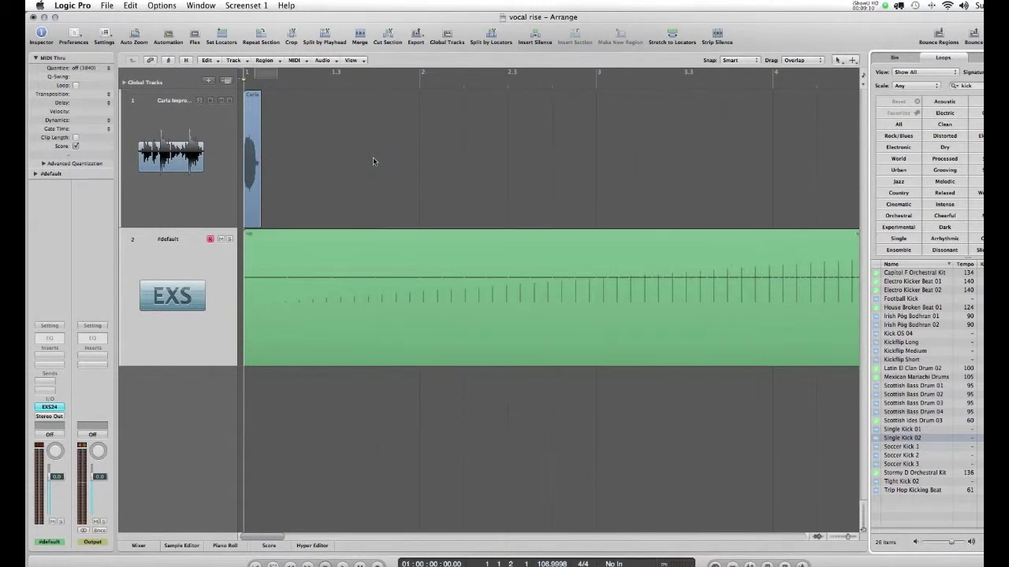
pyautogui.press('space')
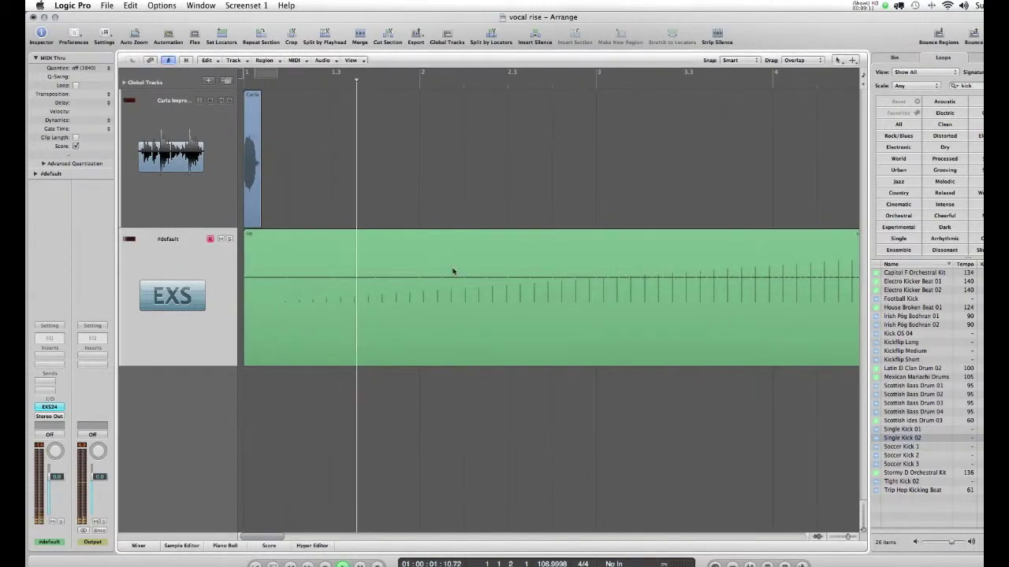